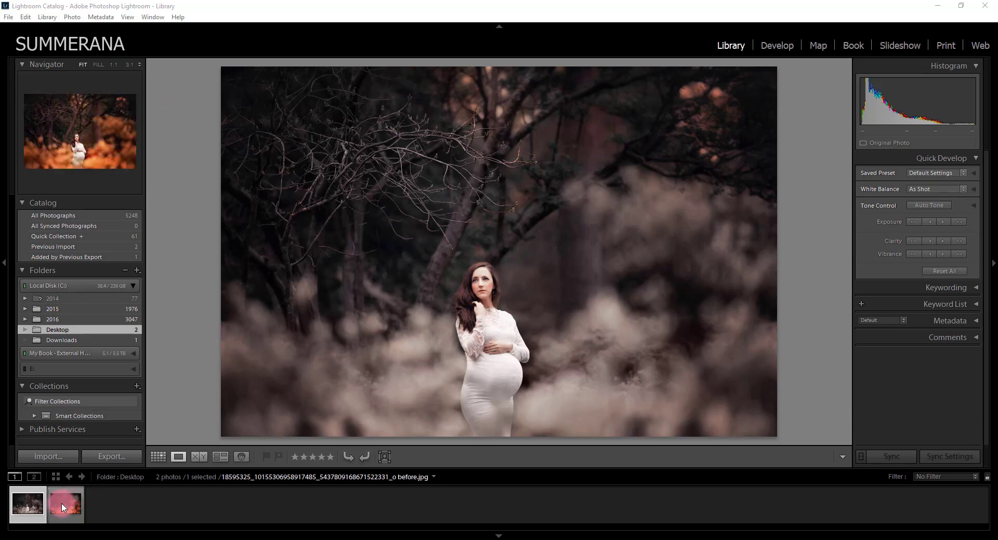
# Open the "before snow" photo from the library in ON1 Layers 10 as a normal photo
pyautogui.moveTo(66, 504); pyautogui.dragTo(27, 512)
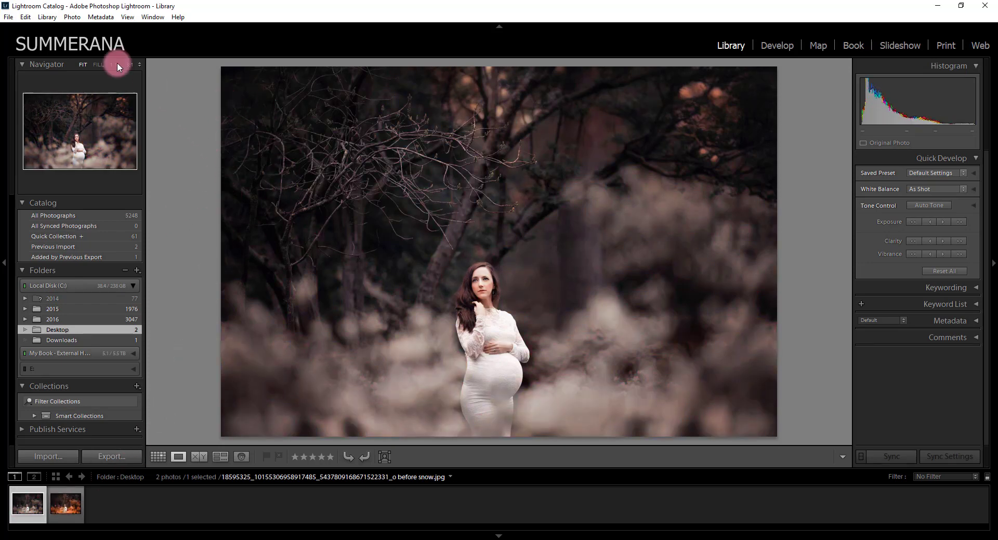
pyautogui.click(9, 17)
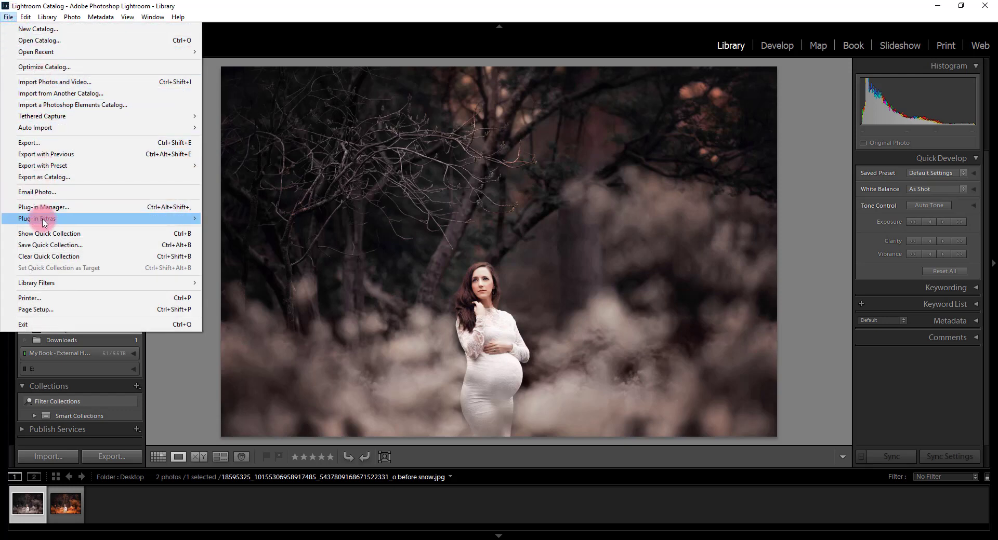
pyautogui.moveTo(44, 220)
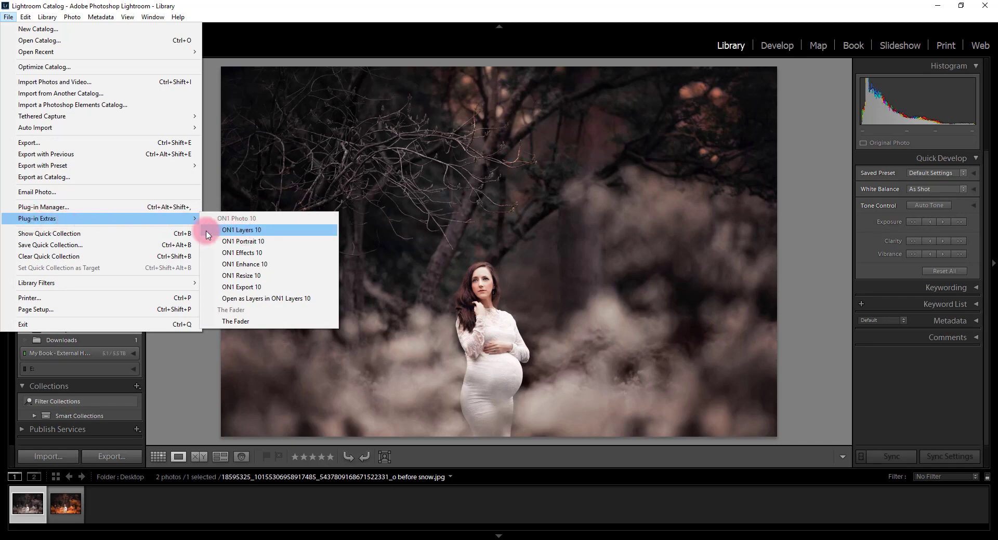
pyautogui.click(251, 232)
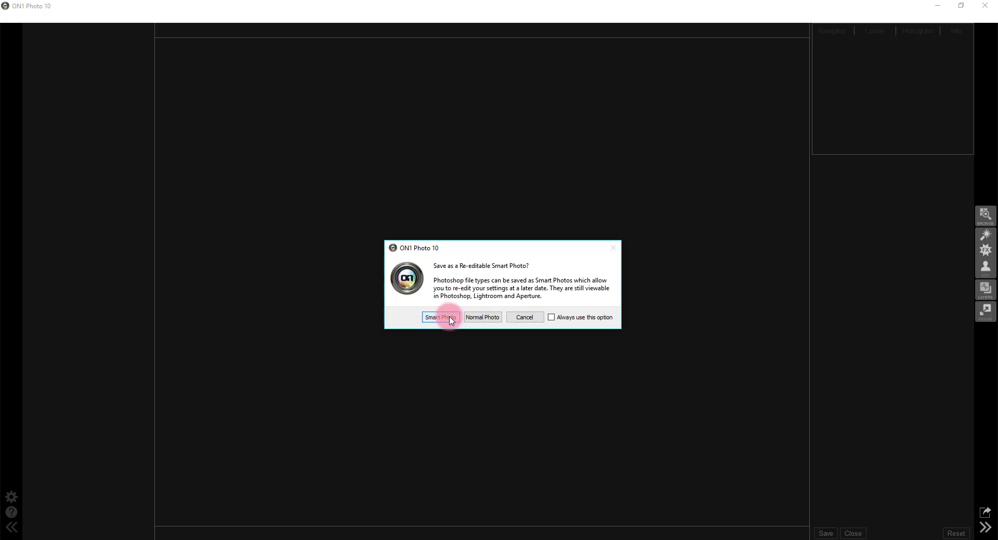
pyautogui.click(482, 319)
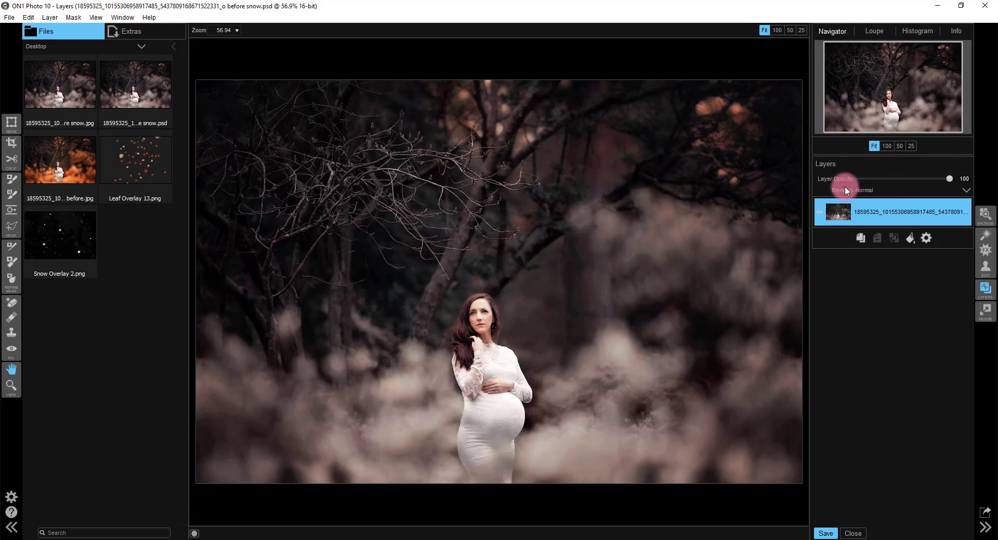
# Add Snow Overlay 2.png from the Desktop folder as a layer above the photo and toggle its visibility to check it
pyautogui.click(12, 124)
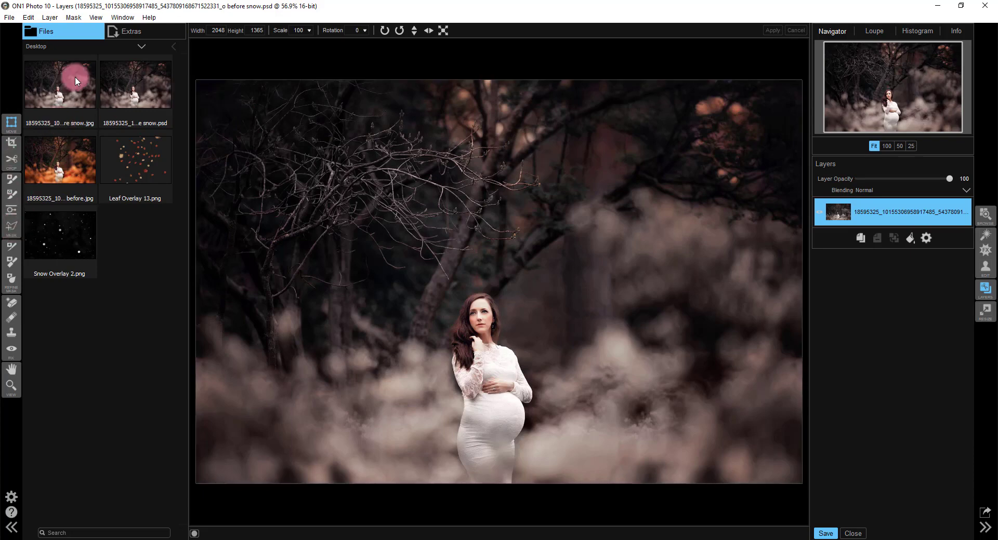
pyautogui.click(62, 226)
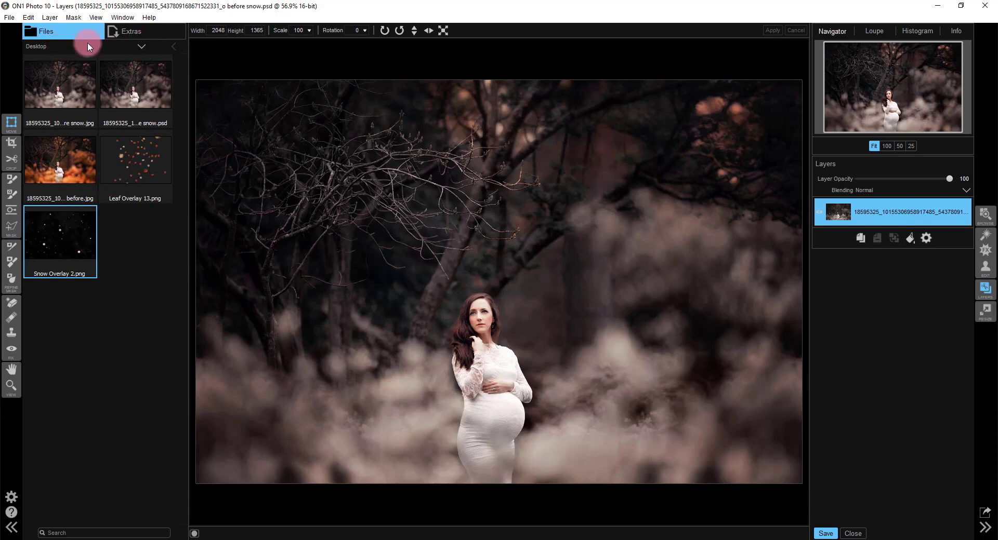
pyautogui.click(142, 46)
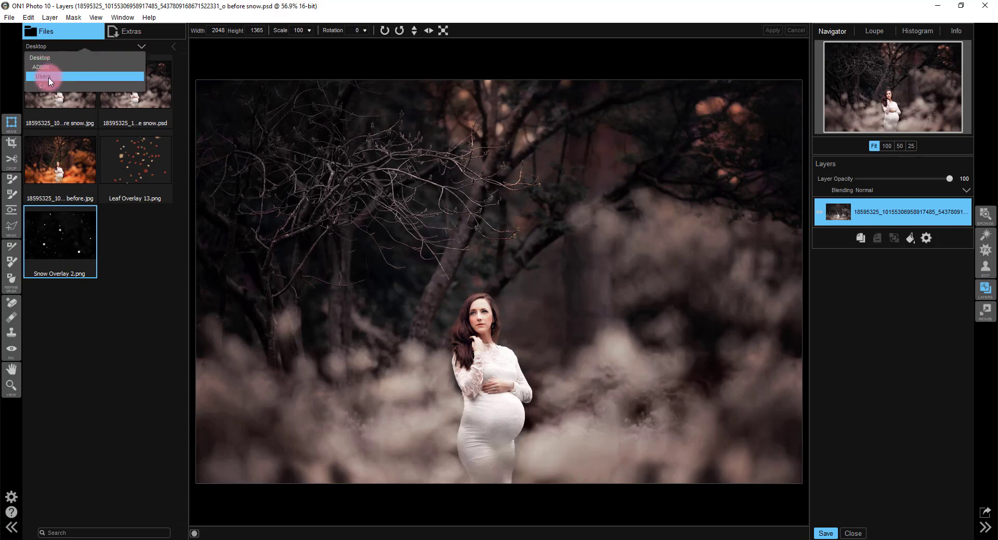
pyautogui.click(129, 227)
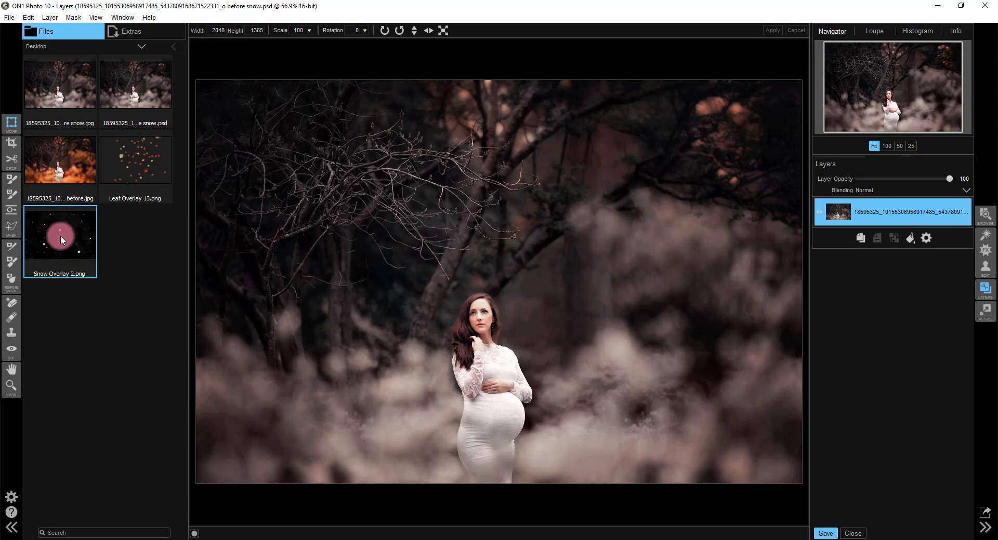
pyautogui.moveTo(58, 238); pyautogui.dragTo(412, 248)
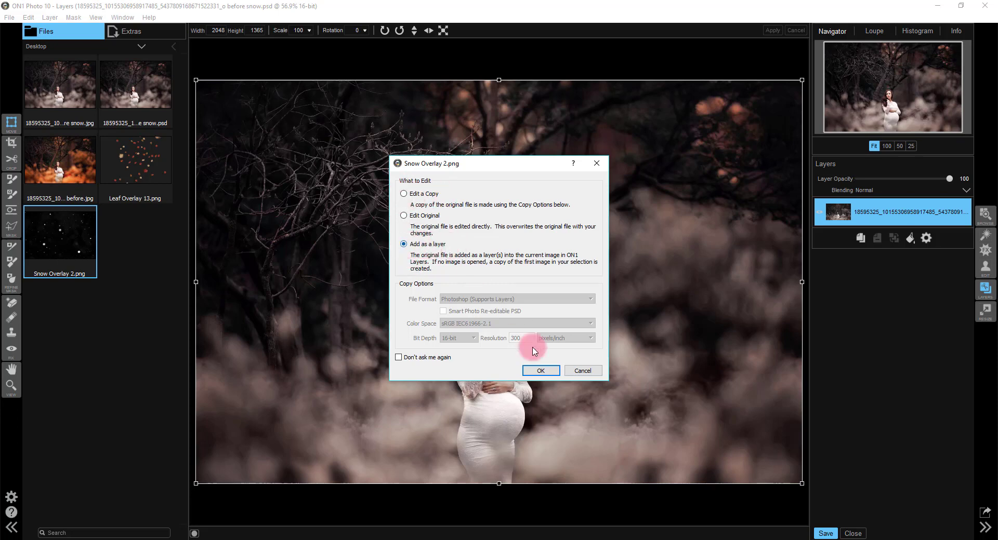
pyautogui.click(542, 369)
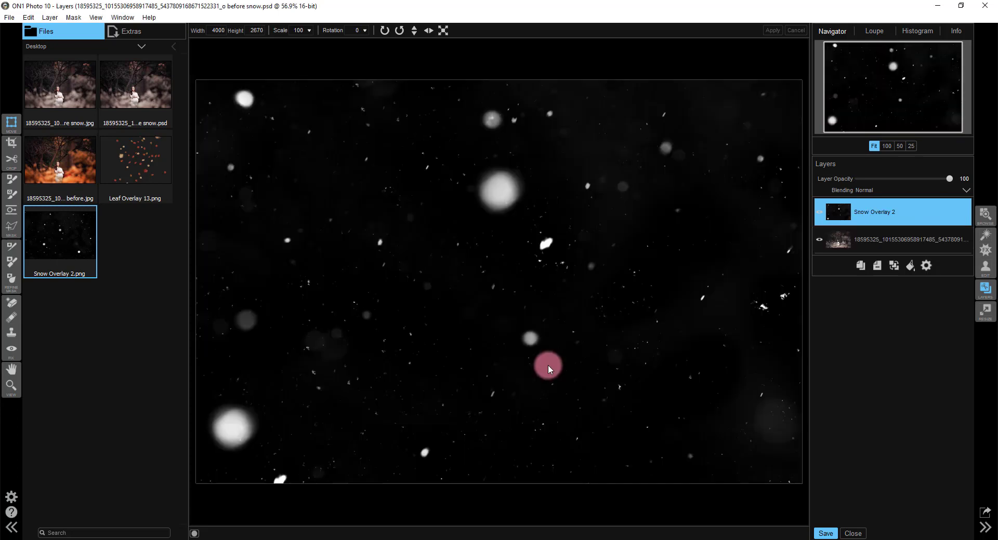
pyautogui.click(819, 213)
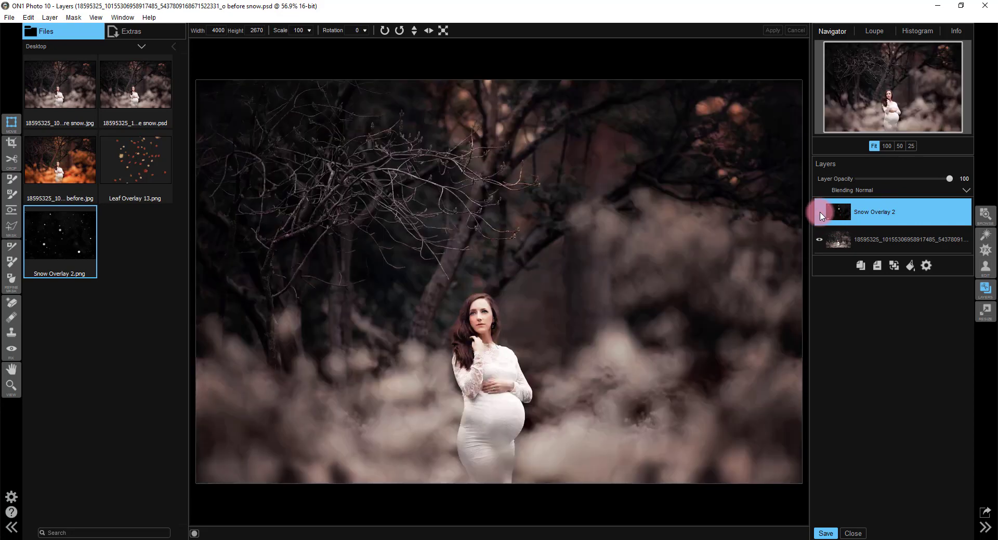
pyautogui.click(820, 214)
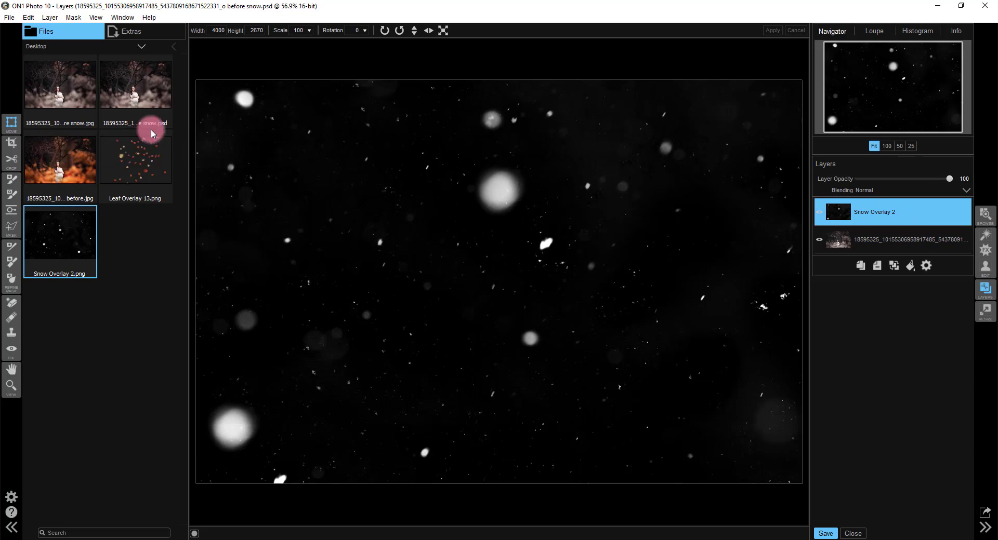
# Fit the snow overlay to the canvas, stretch it slightly past the edges to 2057 by 1372, and save
pyautogui.click(11, 141)
pyautogui.click(15, 123)
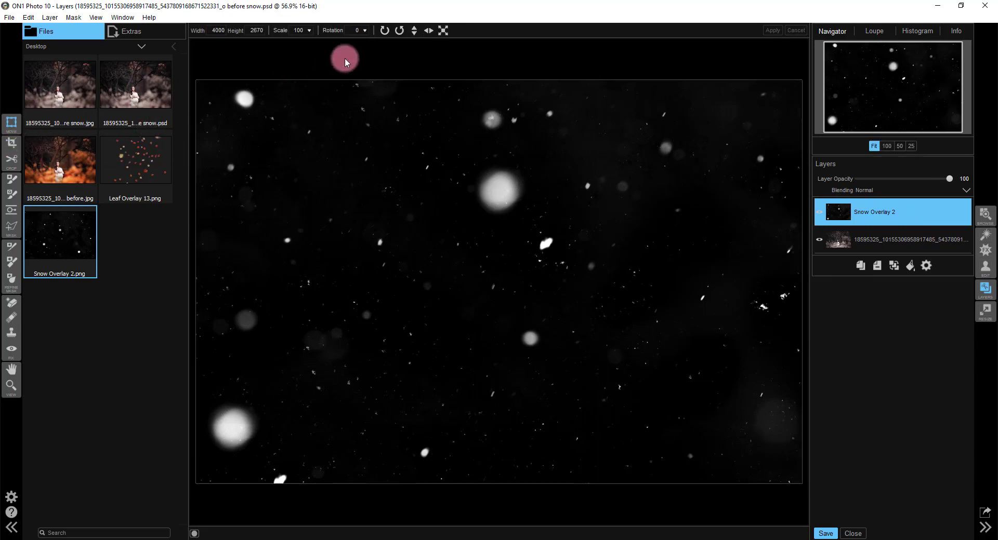
pyautogui.click(443, 34)
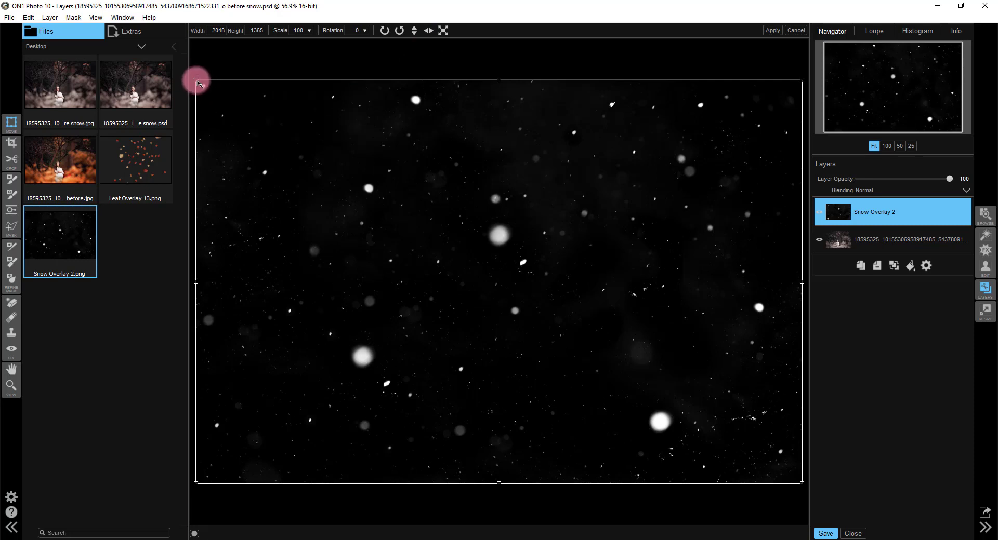
pyautogui.moveTo(197, 82)
pyautogui.mouseDown()
pyautogui.moveTo(358, 190)
pyautogui.moveTo(495, 257)
pyautogui.moveTo(271, 148)
pyautogui.moveTo(167, 82)
pyautogui.moveTo(89, 54)
pyautogui.moveTo(232, 111)
pyautogui.moveTo(194, 89)
pyautogui.mouseUp()
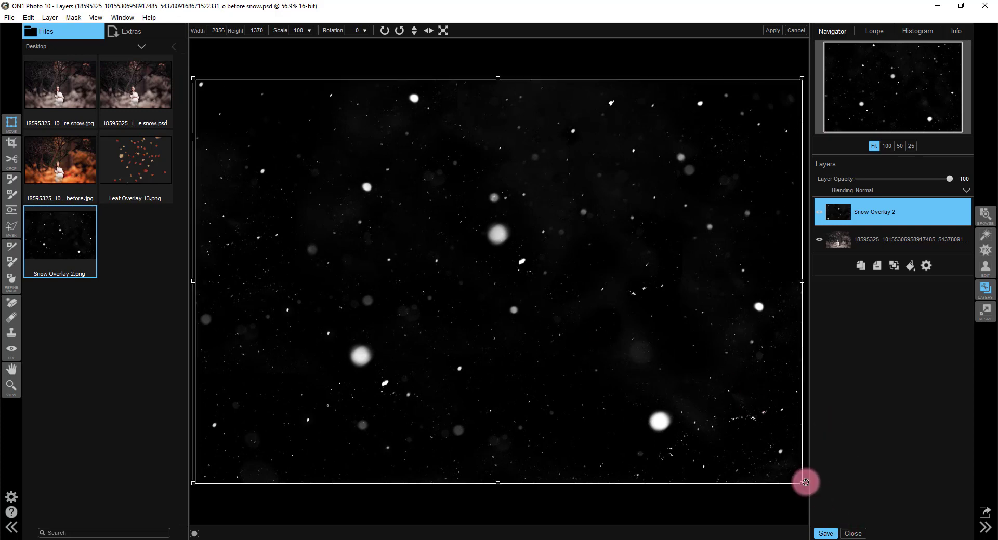
pyautogui.click(826, 534)
pyautogui.click(548, 314)
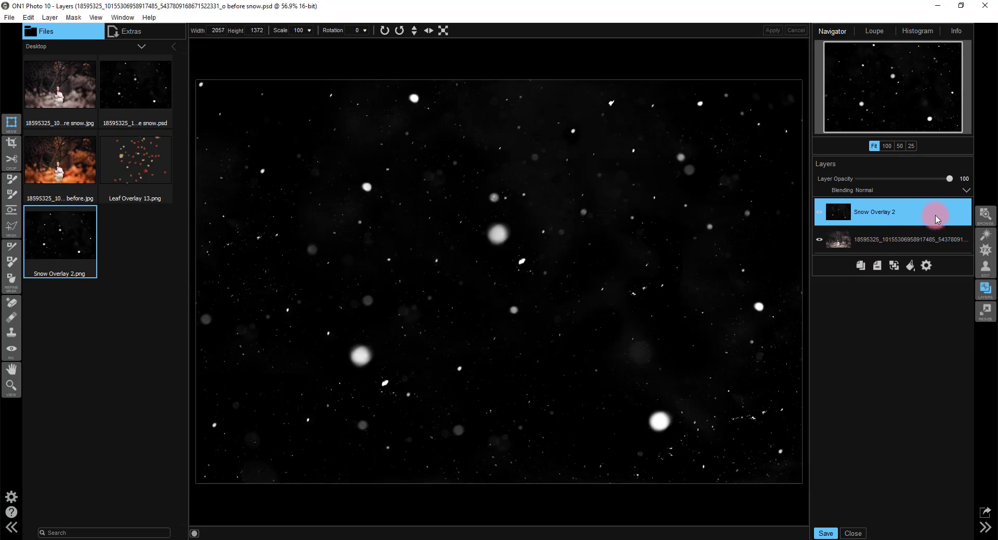
# Set the Snow Overlay 2 layer's blending mode to Screen and toggle its visibility to compare the effect
pyautogui.moveTo(945, 184)
pyautogui.mouseDown()
pyautogui.moveTo(932, 183)
pyautogui.moveTo(955, 179)
pyautogui.mouseUp()
pyautogui.click(885, 194)
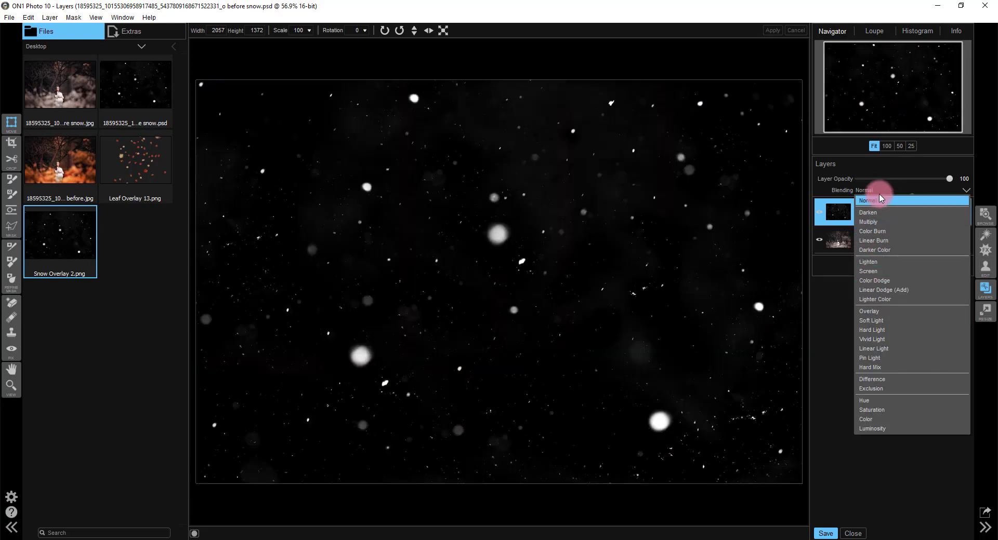
pyautogui.click(859, 202)
pyautogui.click(634, 108)
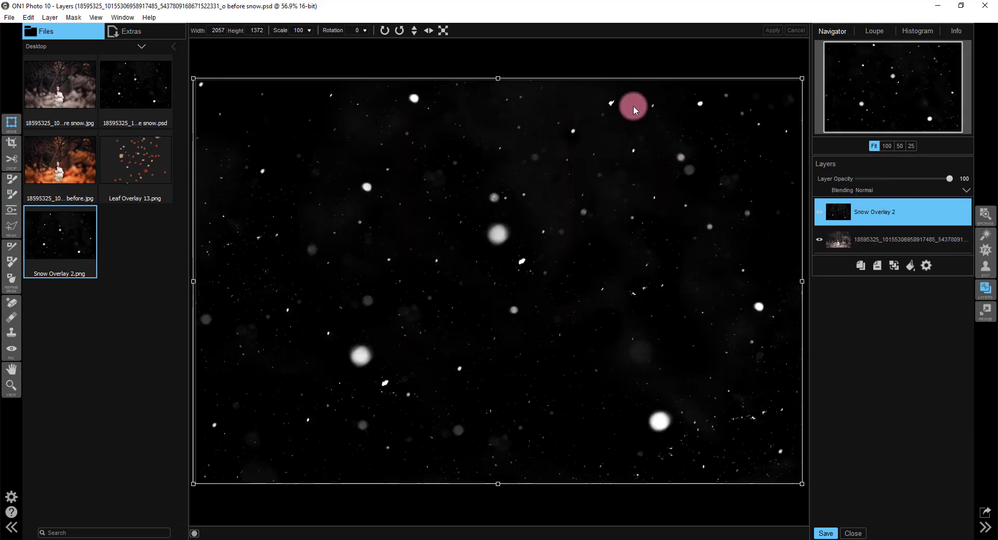
pyautogui.click(873, 191)
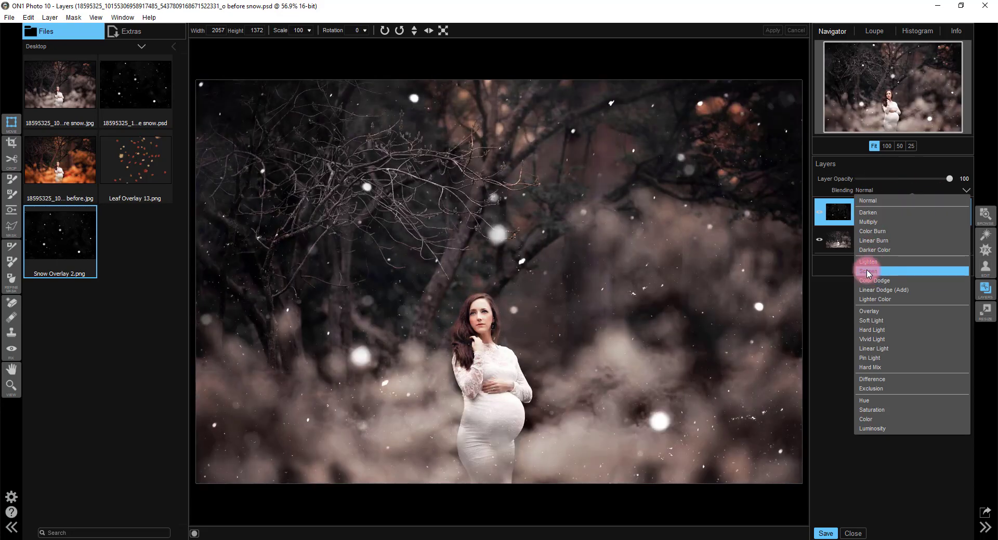
pyautogui.click(866, 271)
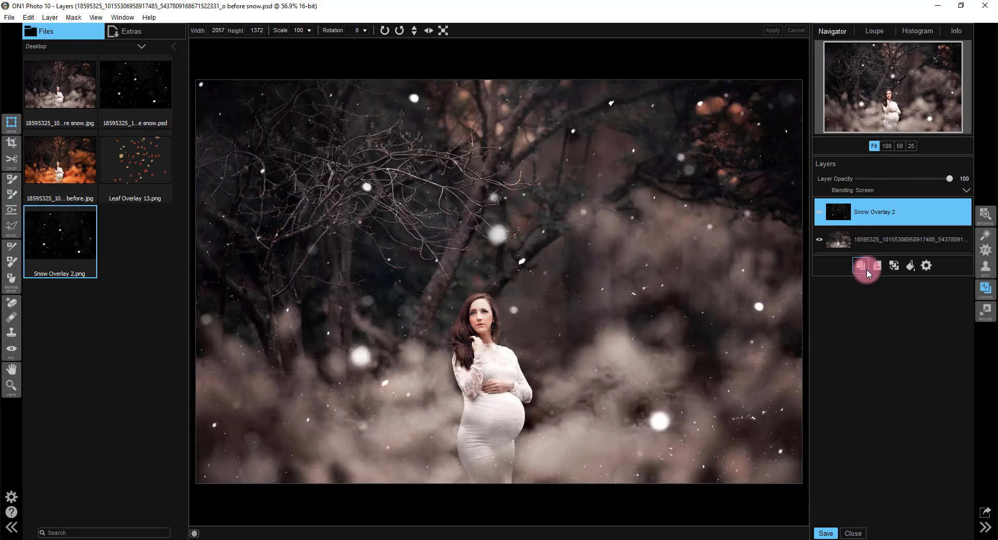
pyautogui.click(821, 213)
pyautogui.click(821, 213)
pyautogui.click(486, 330)
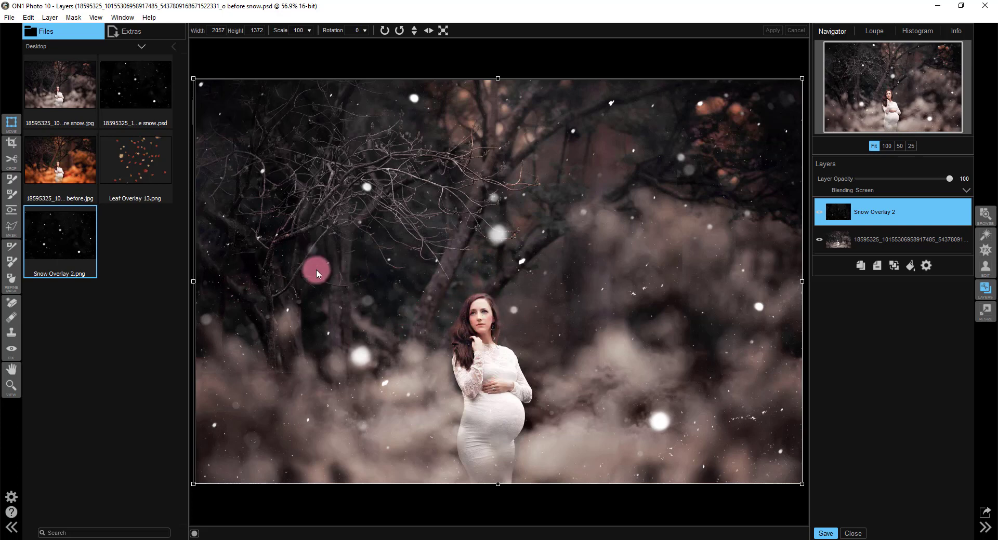
# Activate the masking brush in Paint Out mode and set its opacity to 44
pyautogui.click(9, 181)
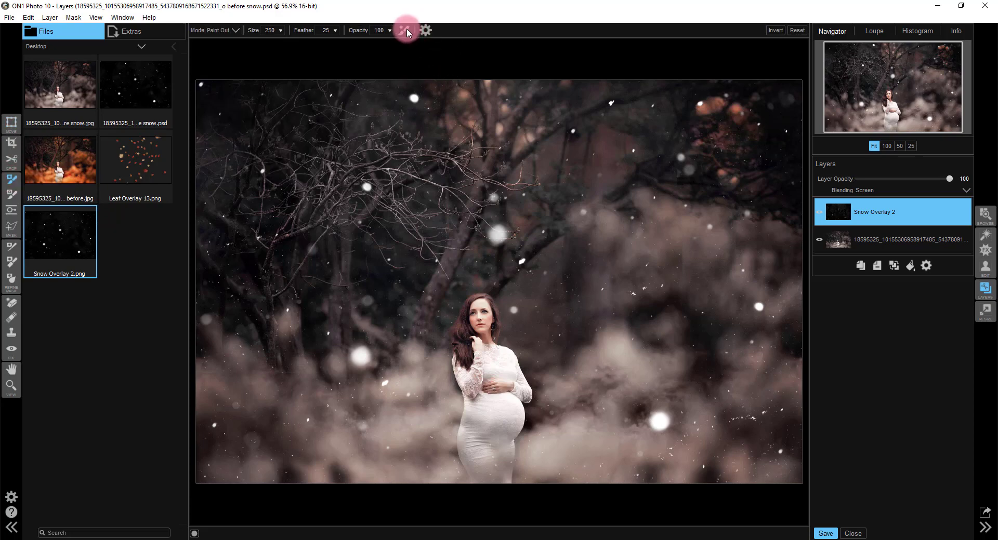
pyautogui.click(426, 30)
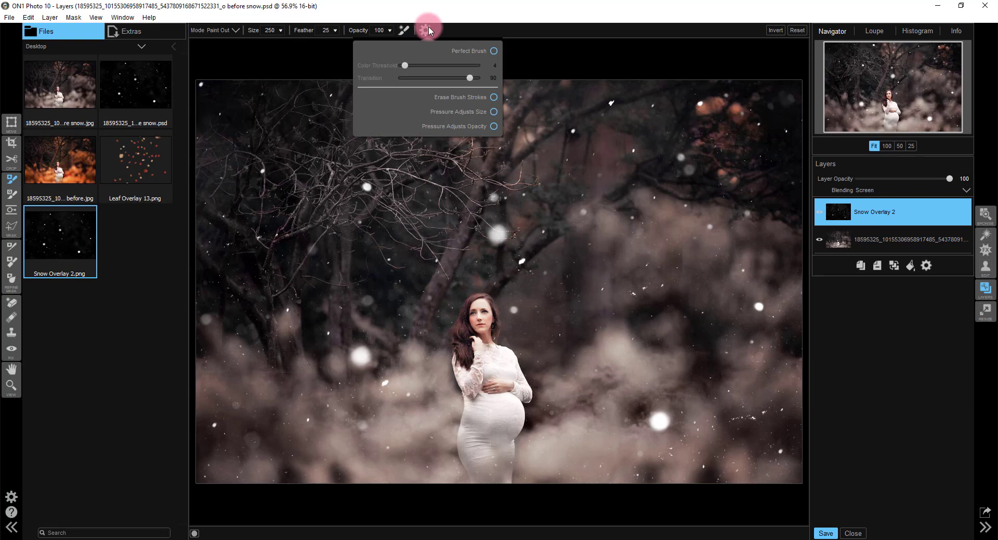
pyautogui.click(382, 30)
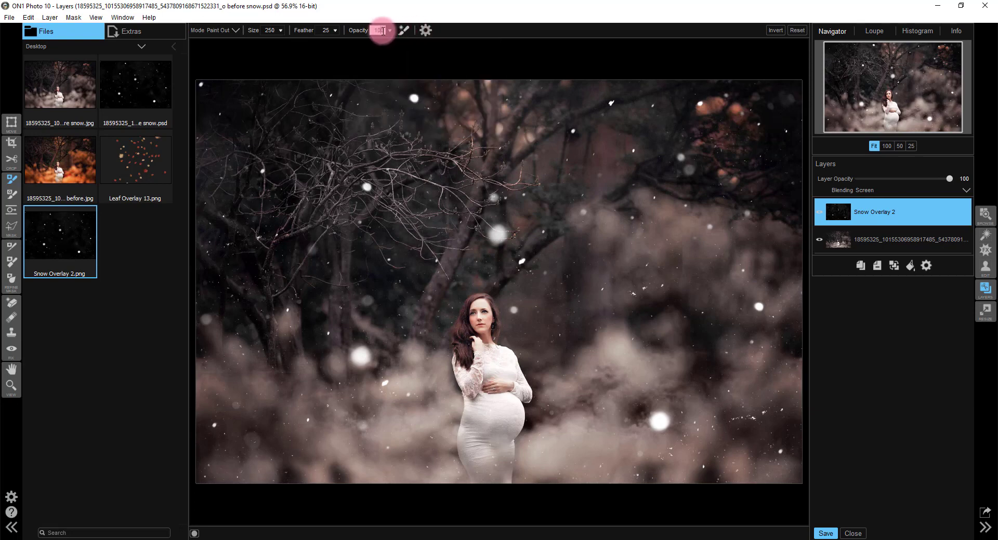
pyautogui.moveTo(385, 44); pyautogui.dragTo(358, 44)
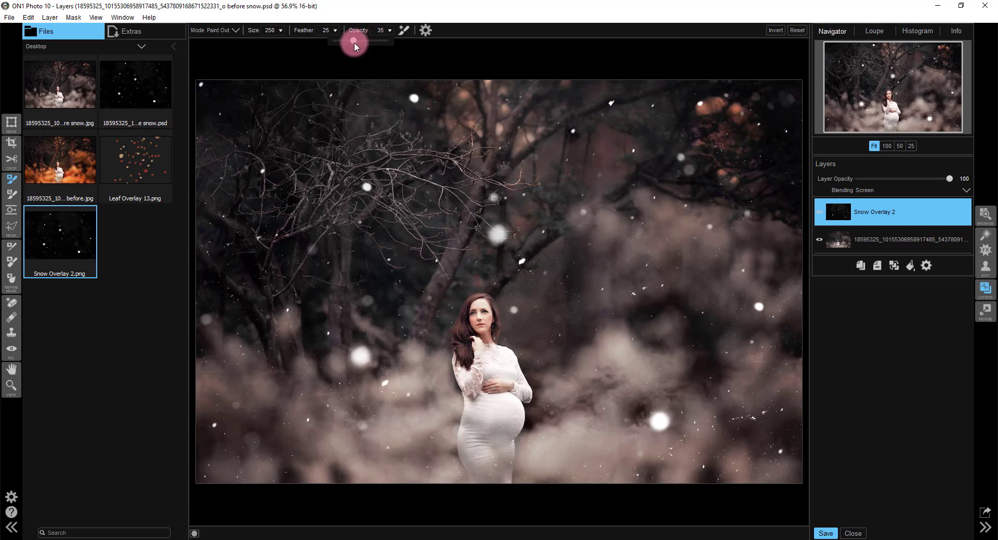
pyautogui.moveTo(353, 42); pyautogui.dragTo(357, 43)
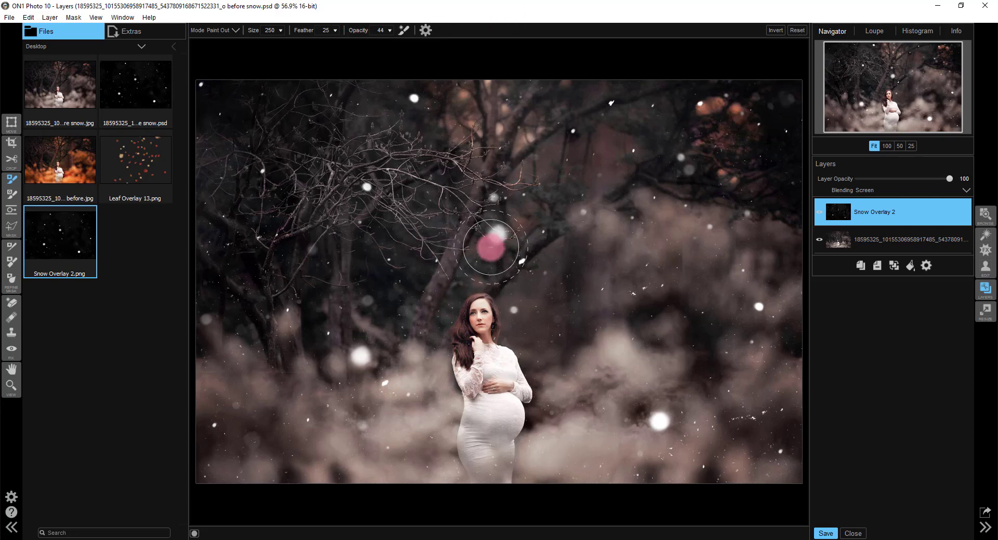
pyautogui.click(385, 31)
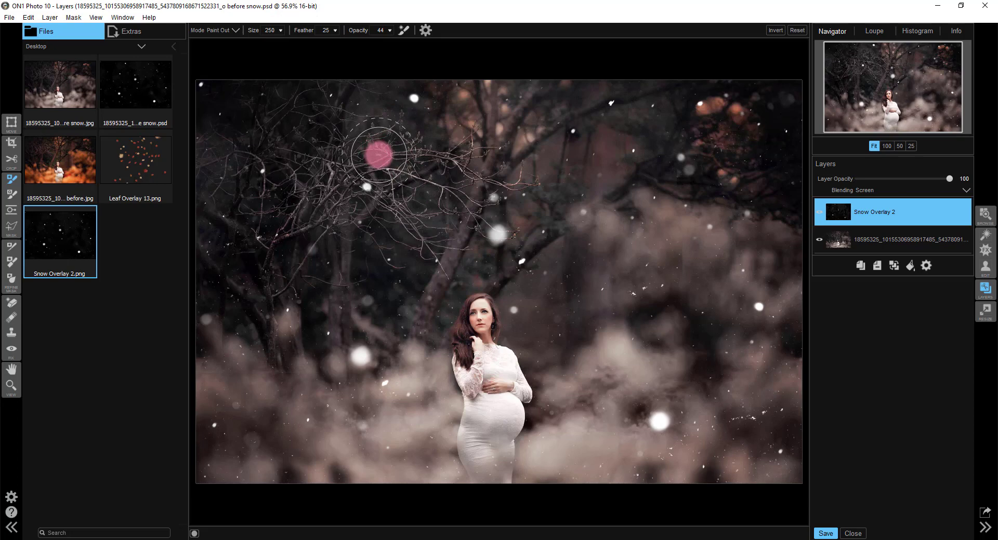
# Try fading the large snowflakes above the woman's head with the masking brush at size 175, and undo the painting
pyautogui.press('[')
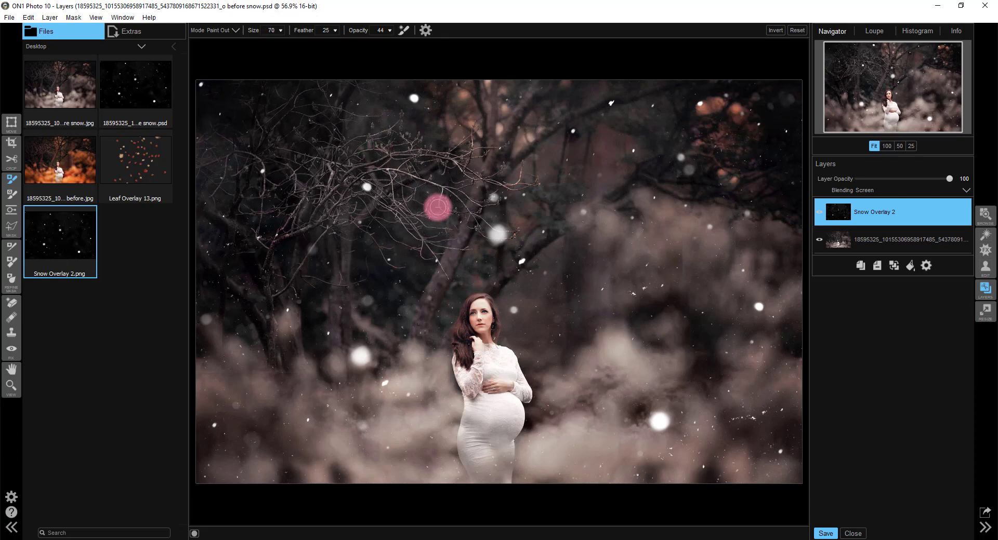
pyautogui.press(']')
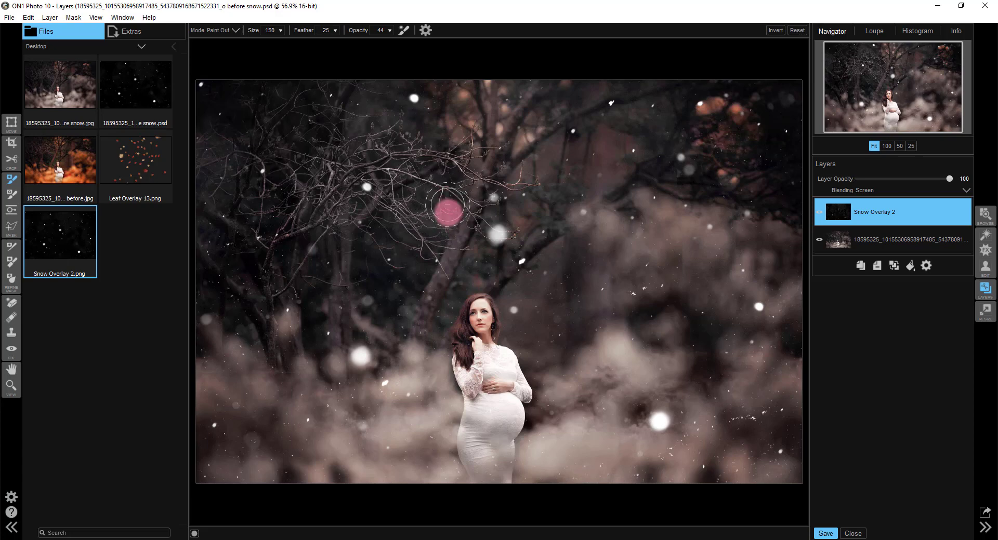
pyautogui.moveTo(501, 229)
pyautogui.mouseDown()
pyautogui.moveTo(487, 200)
pyautogui.moveTo(461, 209)
pyautogui.moveTo(486, 235)
pyautogui.moveTo(426, 253)
pyautogui.moveTo(430, 280)
pyautogui.moveTo(523, 264)
pyautogui.mouseUp()
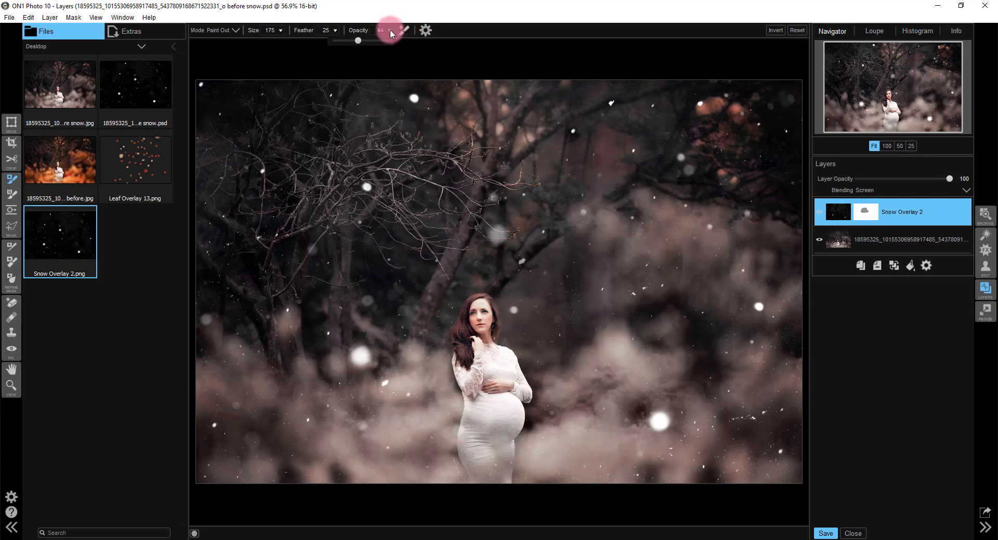
pyautogui.click(28, 17)
pyautogui.click(41, 30)
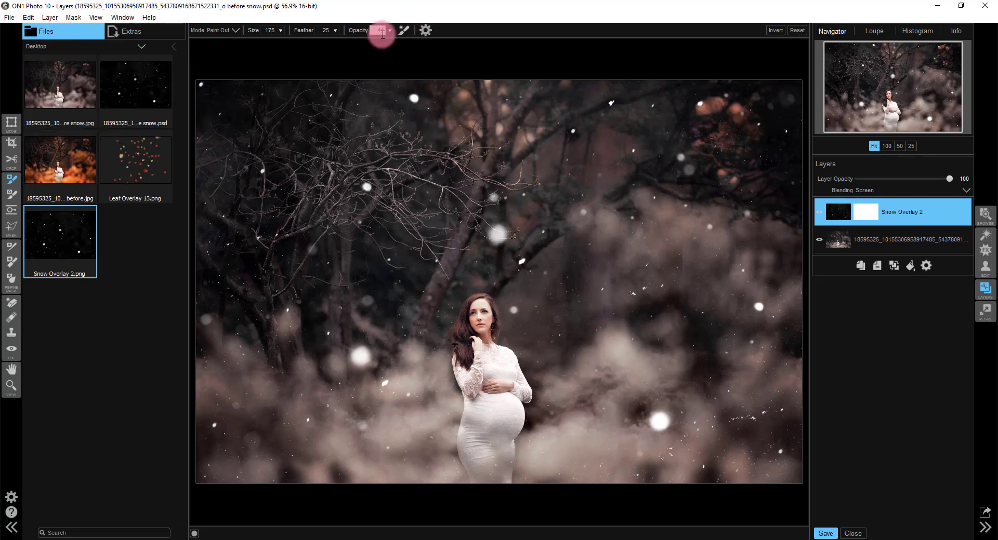
# Paint out the snow over the woman's face with the masking brush at opacity 100 and size 125
pyautogui.moveTo(360, 43); pyautogui.dragTo(417, 38)
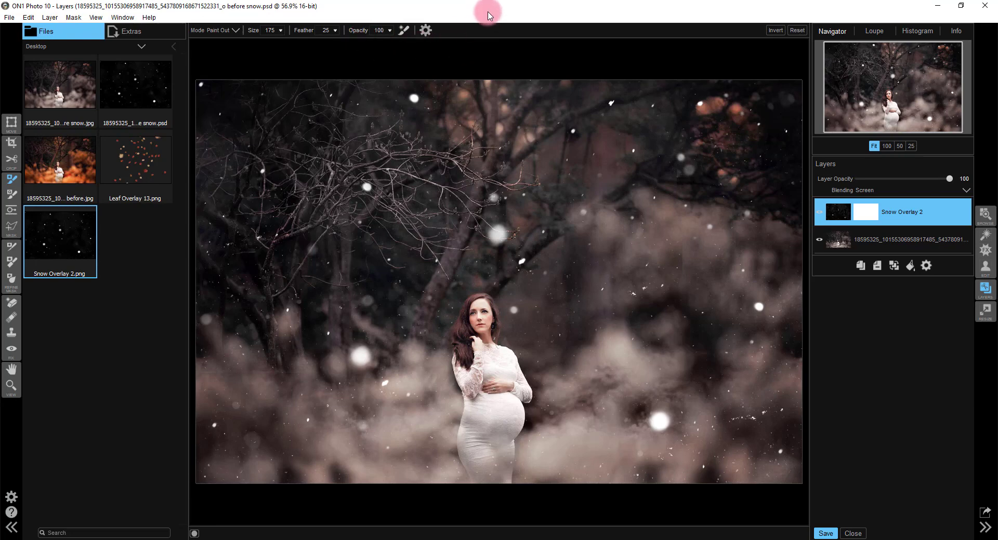
pyautogui.press('[')
pyautogui.press('[')
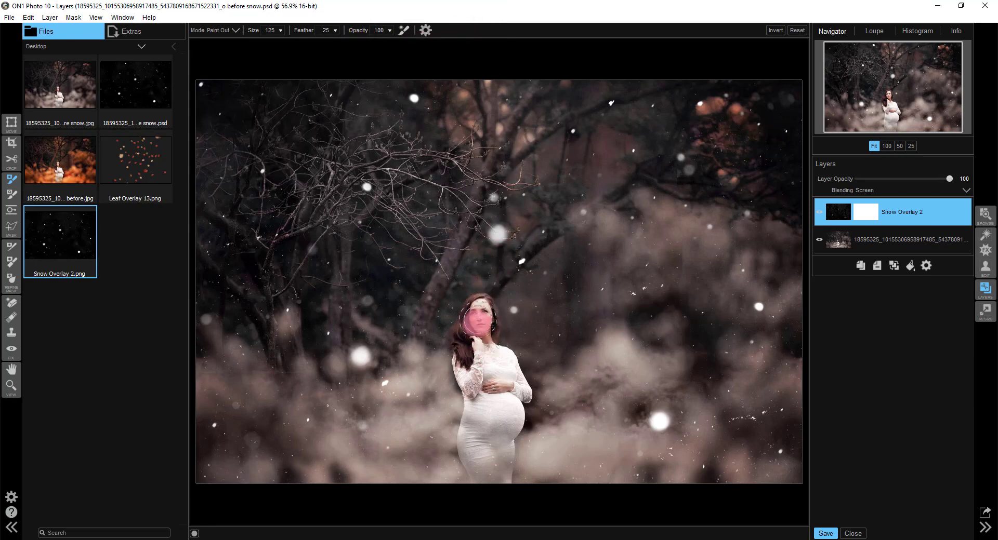
pyautogui.click(476, 322)
# Try painting out the snow in the dark area beside the woman with the masking brush at size 300, and undo it
pyautogui.press(']')
pyautogui.press(']')
pyautogui.press(']')
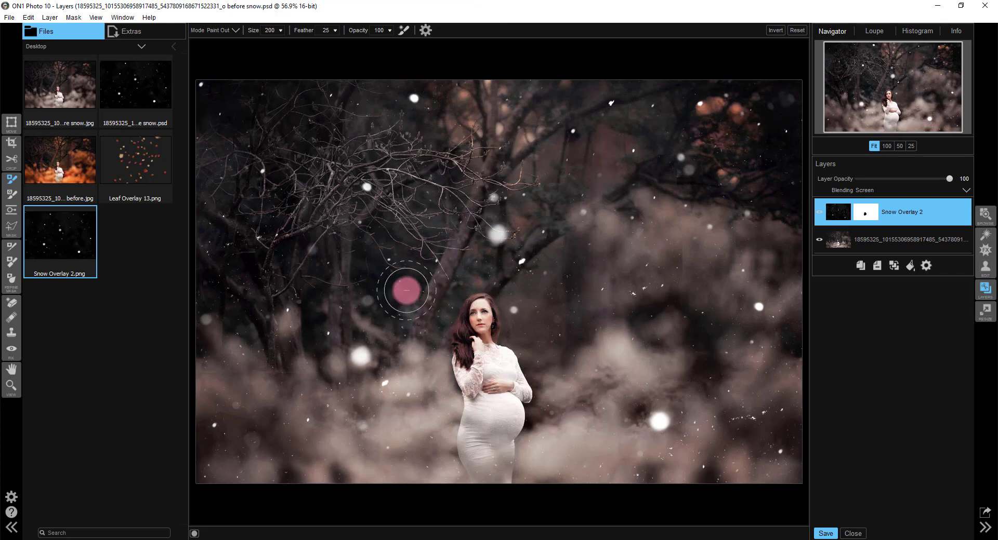
pyautogui.press(']')
pyautogui.press(']')
pyautogui.press(']')
pyautogui.press(']')
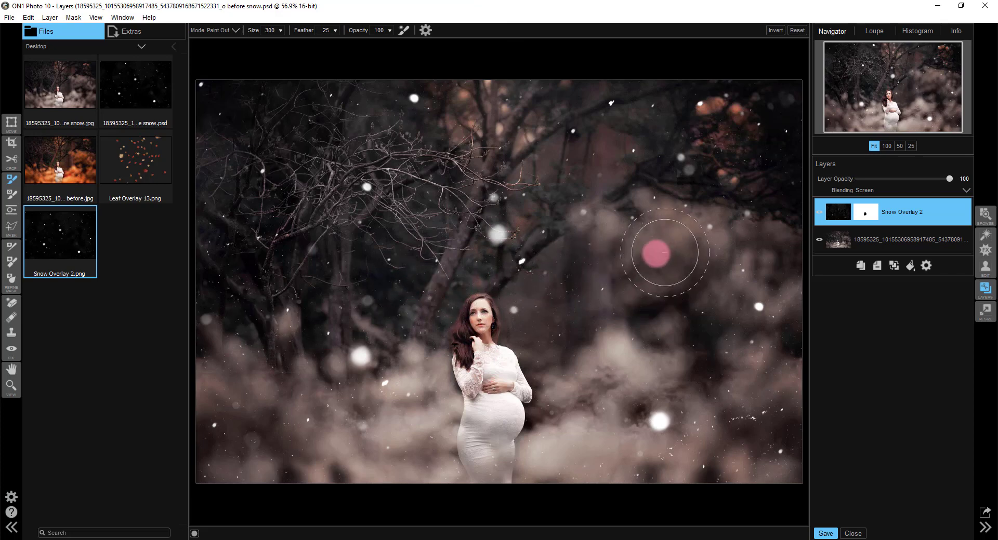
pyautogui.click(657, 253)
pyautogui.click(28, 17)
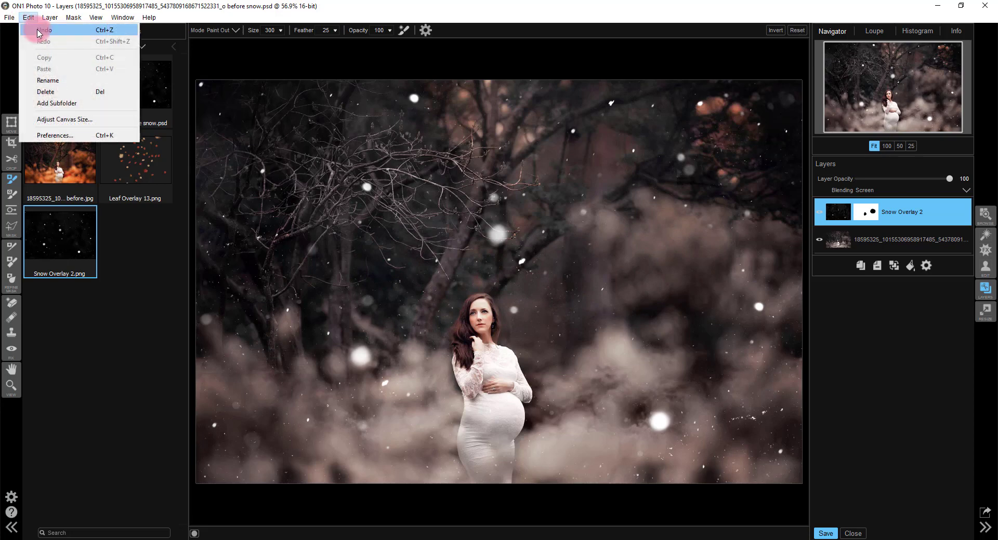
pyautogui.click(41, 30)
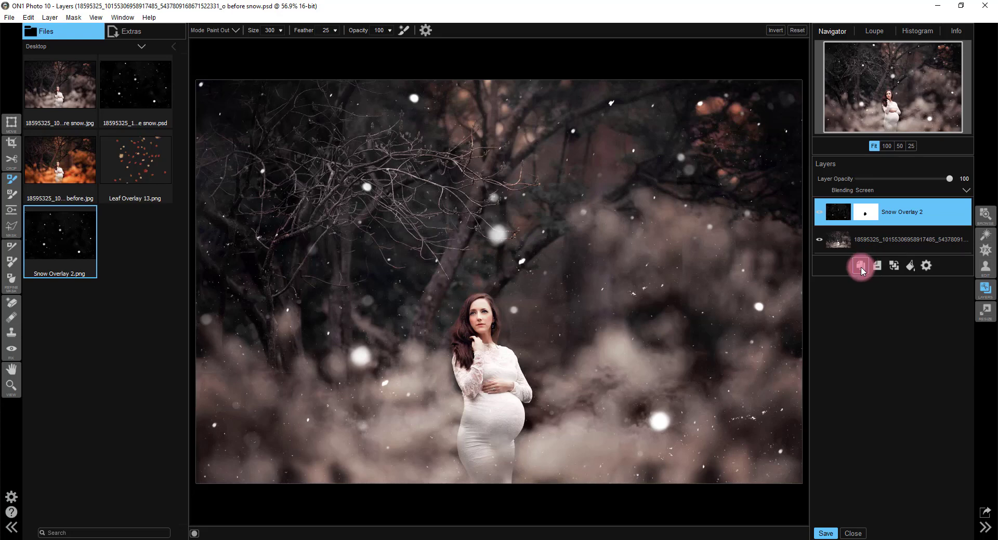
# Compare the photo with and without the Snow Overlay 2 layer, and try duplicating that layer before undoing the copy
pyautogui.click(820, 213)
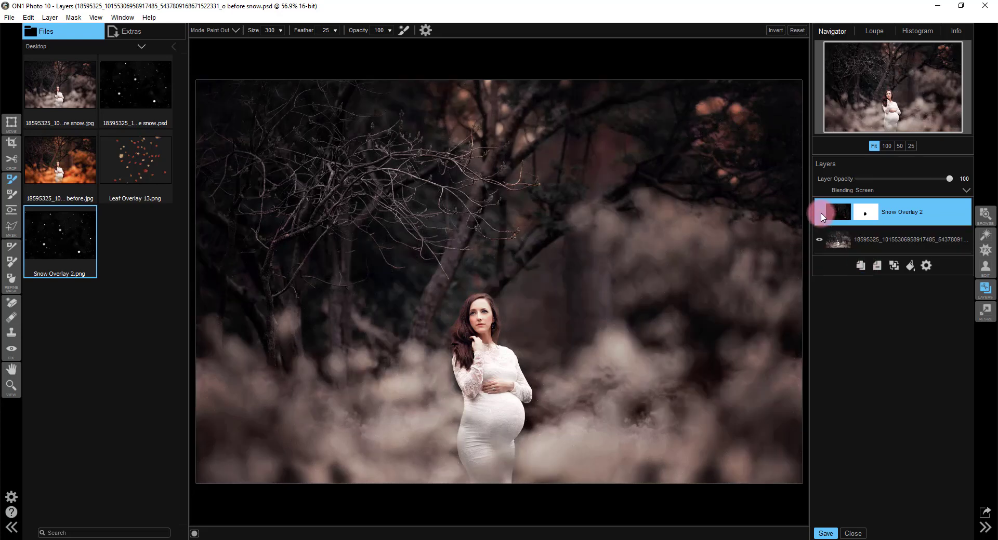
pyautogui.click(821, 214)
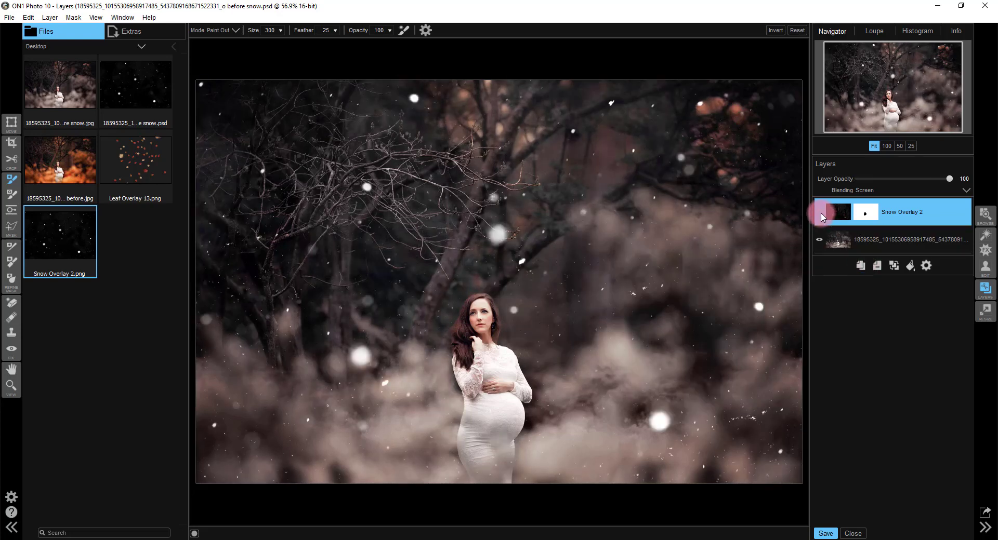
pyautogui.click(861, 266)
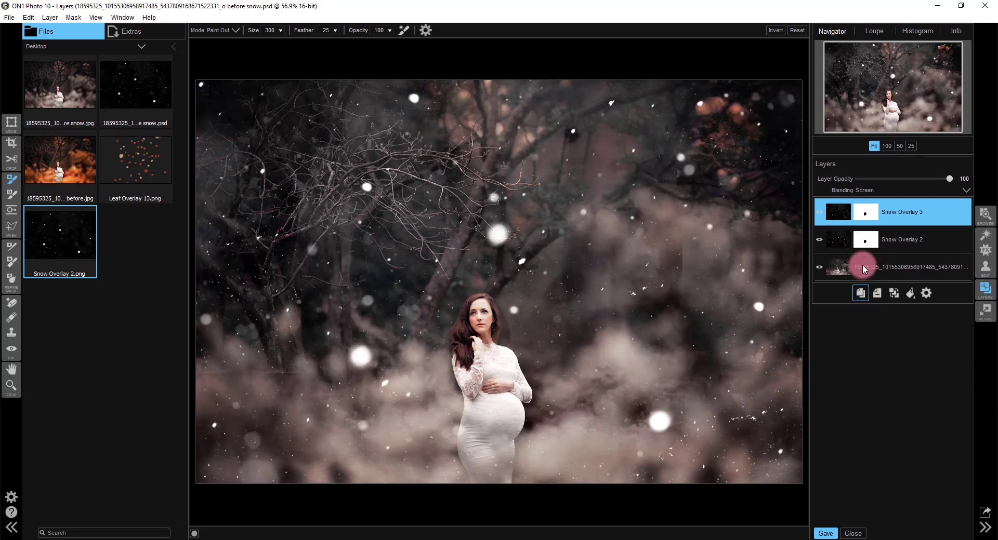
pyautogui.click(28, 18)
pyautogui.click(32, 31)
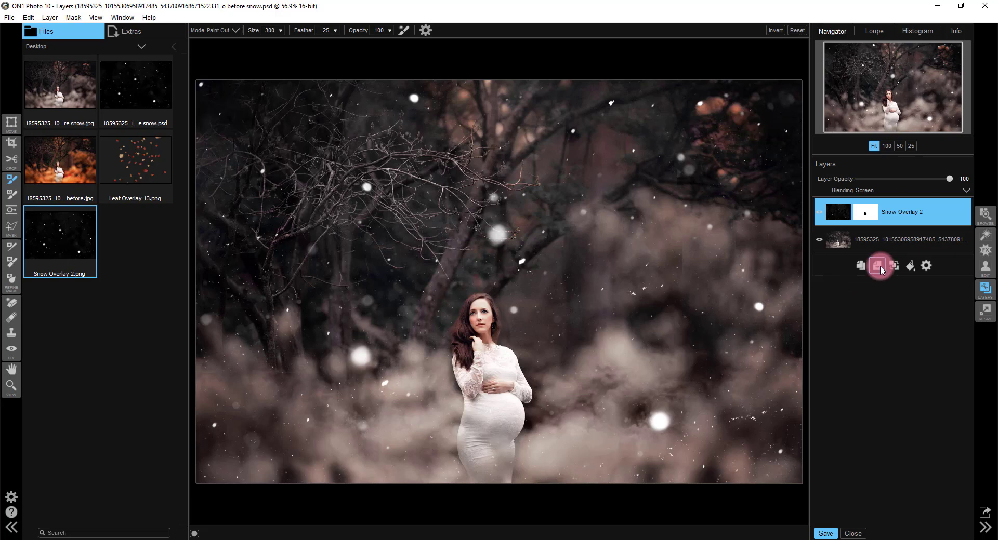
# Try deleting the Snow Overlay 2 layer, and undo the deletion
pyautogui.click(878, 267)
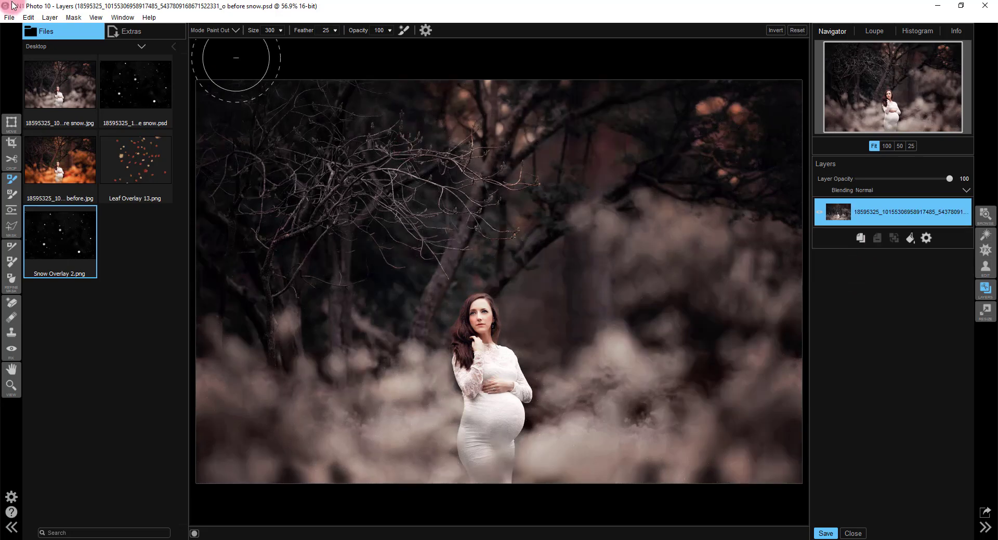
pyautogui.click(28, 18)
pyautogui.click(43, 30)
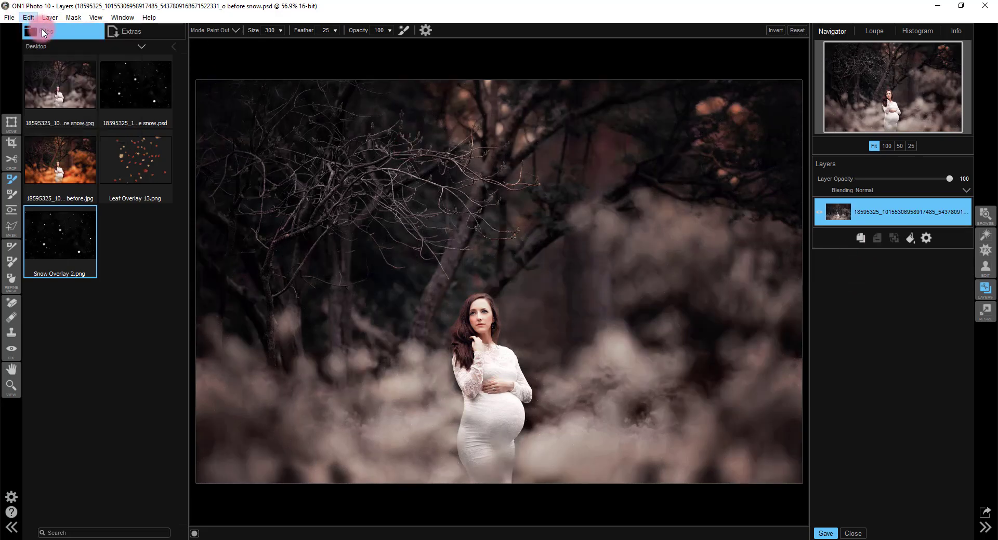
# Add a color fill layer above the Snow Overlay 2 layer with its opacity at 7
pyautogui.click(910, 212)
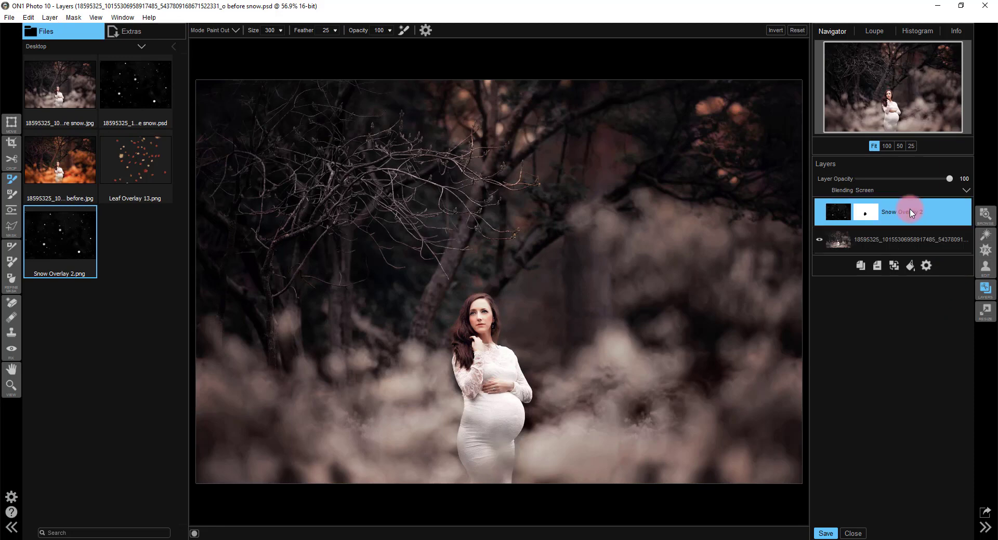
pyautogui.click(893, 239)
pyautogui.click(894, 210)
pyautogui.click(911, 266)
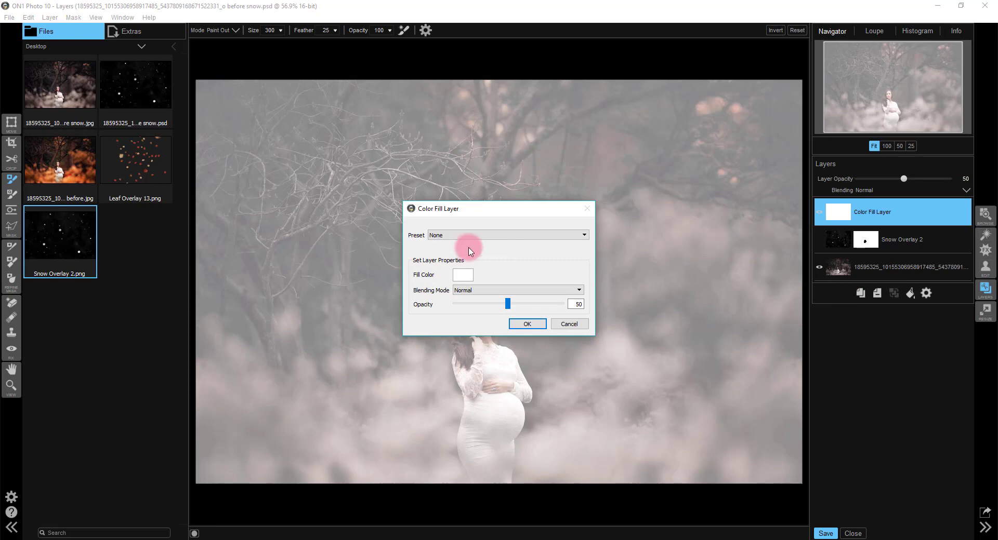
pyautogui.moveTo(508, 304); pyautogui.dragTo(462, 303)
# Set the fill layer's color to the basic blue #0055ff
pyautogui.click(462, 277)
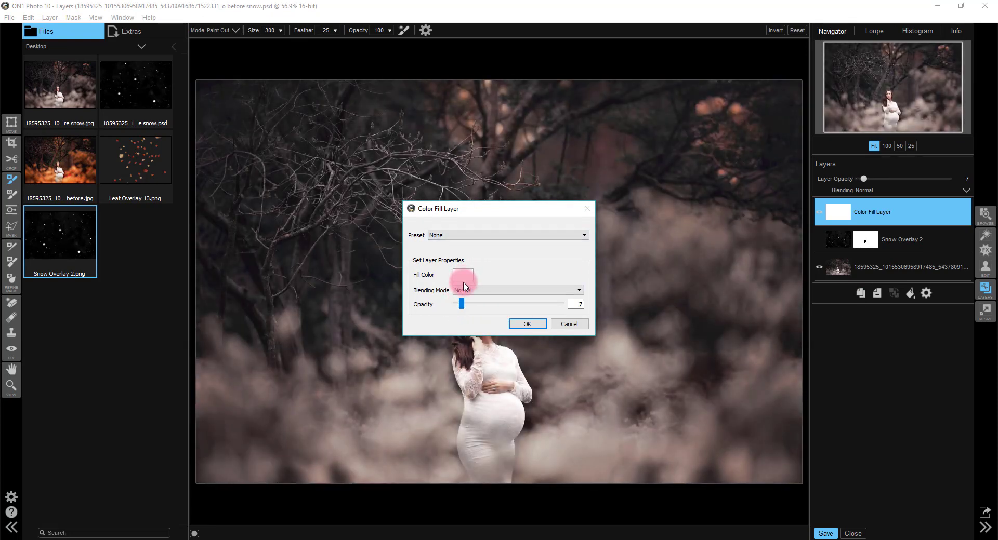
pyautogui.click(463, 275)
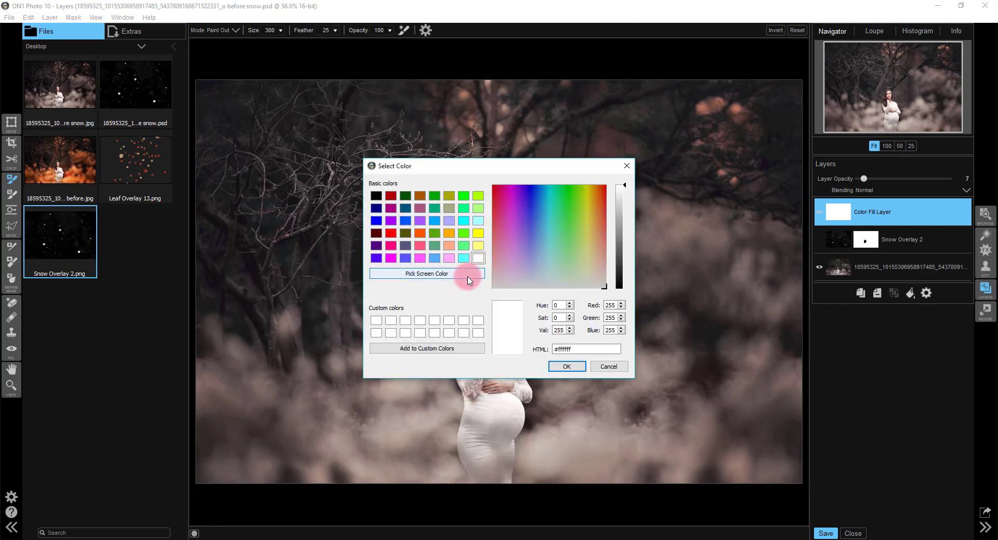
pyautogui.click(405, 224)
pyautogui.click(562, 366)
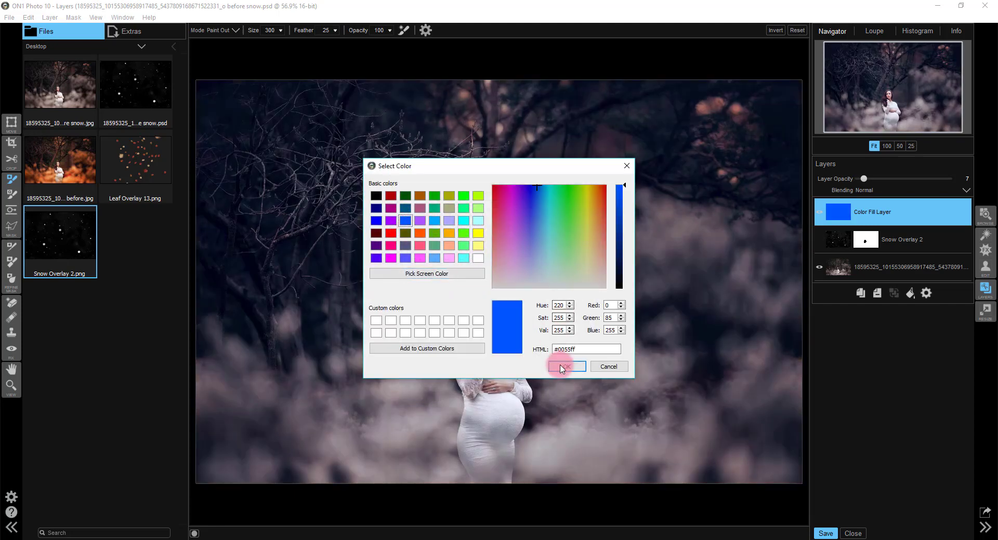
pyautogui.click(563, 366)
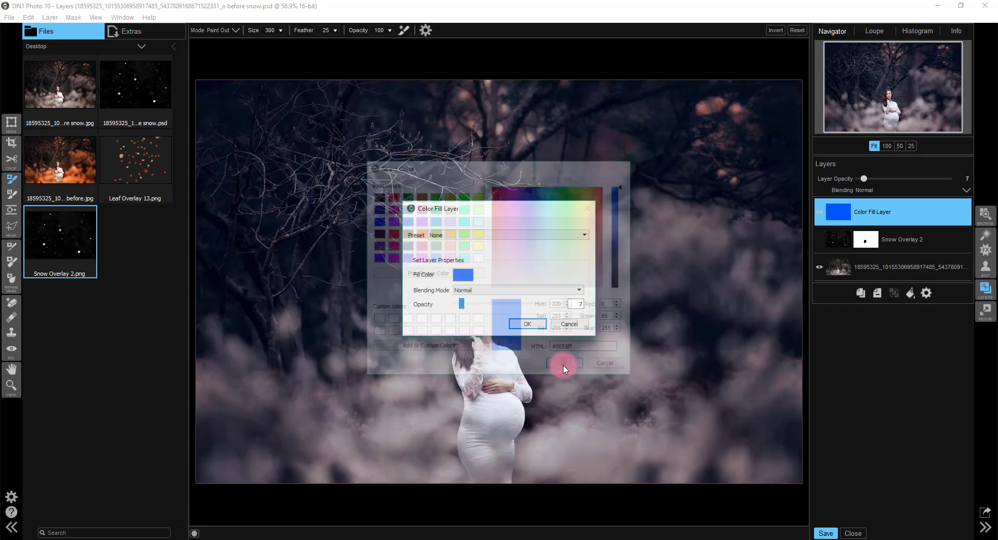
# Lower the blue fill's opacity to 4 while keeping the photo in view, and apply the color fill
pyautogui.moveTo(483, 210); pyautogui.dragTo(702, 277)
pyautogui.moveTo(680, 372); pyautogui.dragTo(674, 374)
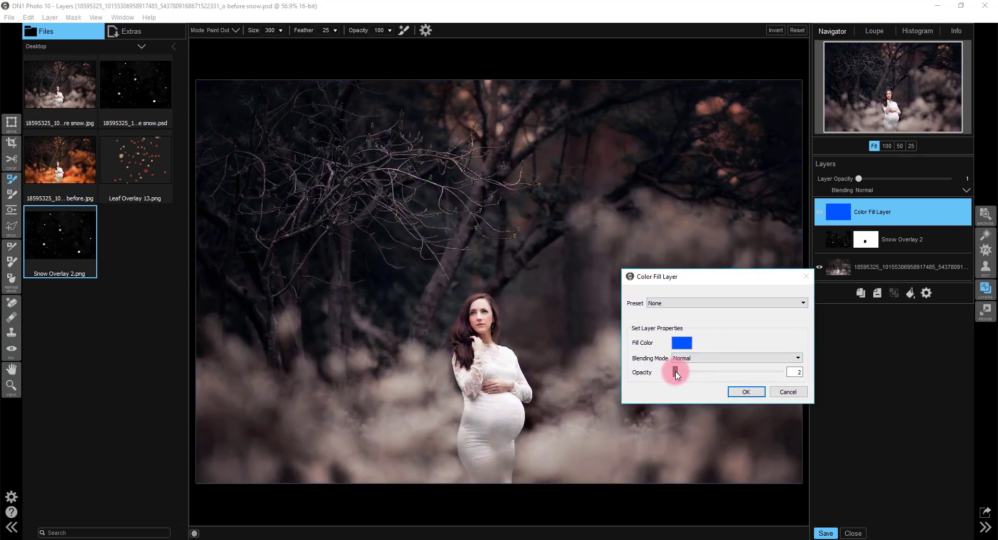
pyautogui.click(747, 393)
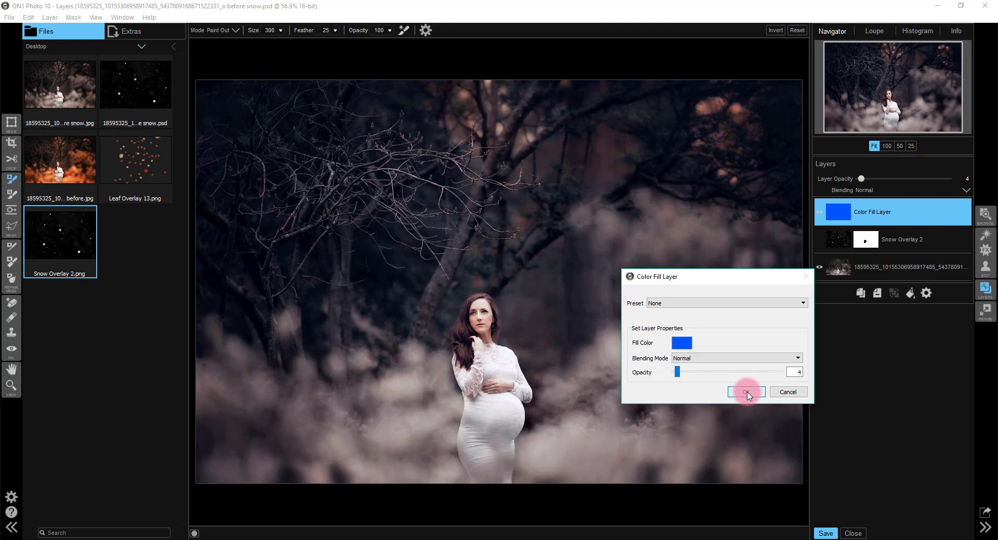
# Make the Snow Overlay 2 layer visible again, and reduce the Color Fill Layer's opacity to 3 while comparing its effect
pyautogui.click(819, 241)
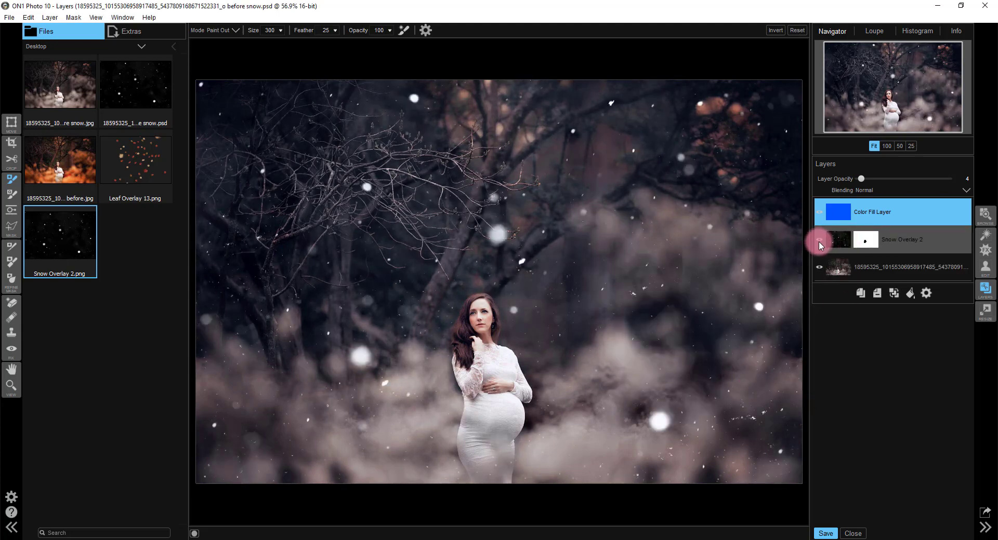
pyautogui.click(819, 213)
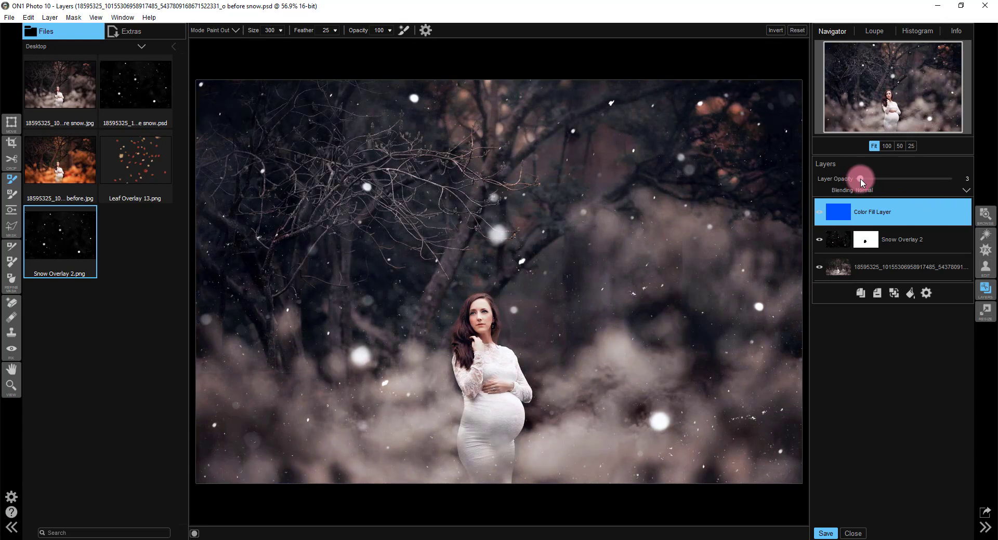
pyautogui.moveTo(861, 181); pyautogui.dragTo(859, 184)
pyautogui.click(820, 213)
# Save the layered snow photo with its overlay and blue color fill
pyautogui.moveTo(845, 221); pyautogui.dragTo(840, 271)
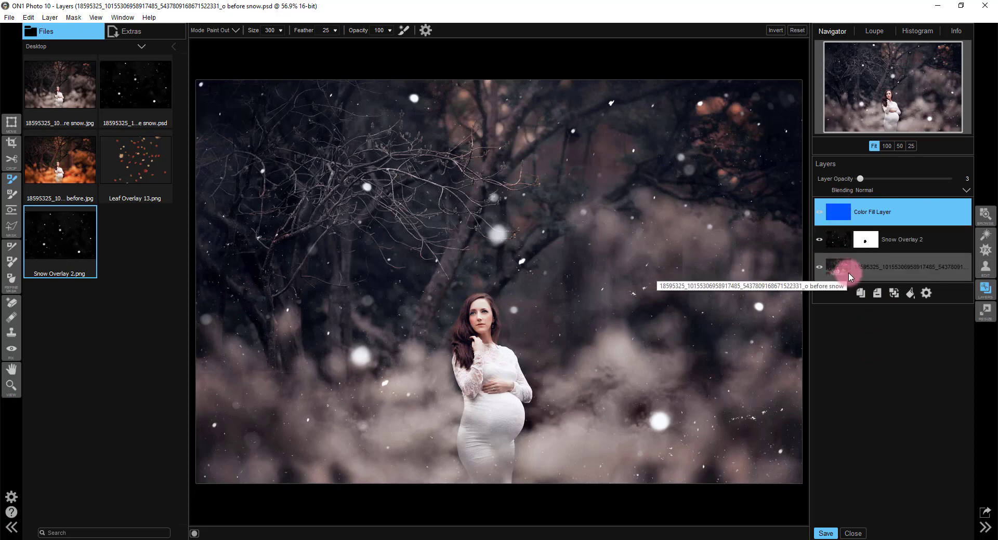
pyautogui.moveTo(848, 273)
pyautogui.mouseDown()
pyautogui.moveTo(853, 333)
pyautogui.moveTo(883, 351)
pyautogui.moveTo(890, 244)
pyautogui.moveTo(903, 221)
pyautogui.moveTo(891, 204)
pyautogui.moveTo(890, 269)
pyautogui.moveTo(890, 247)
pyautogui.moveTo(817, 521)
pyautogui.moveTo(827, 538)
pyautogui.mouseUp()
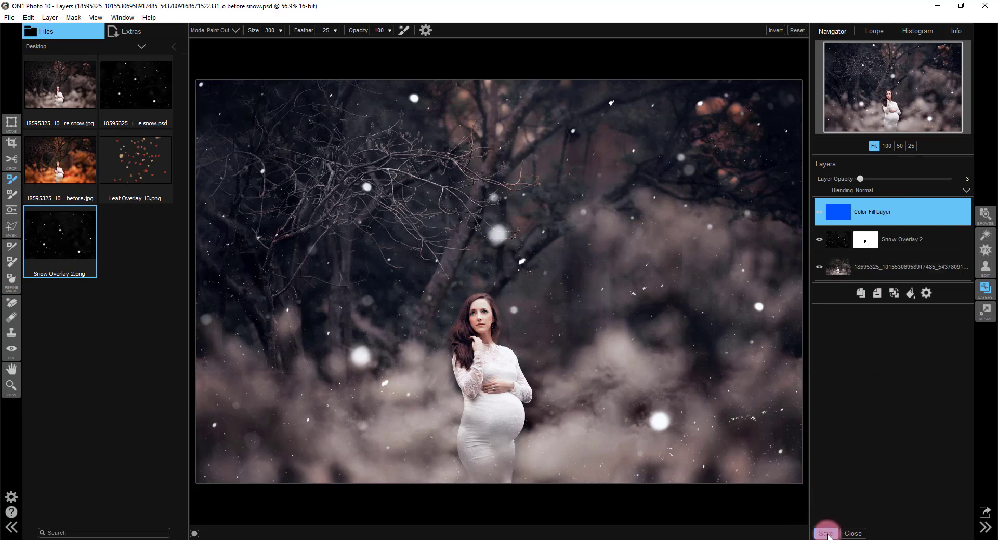
pyautogui.click(826, 534)
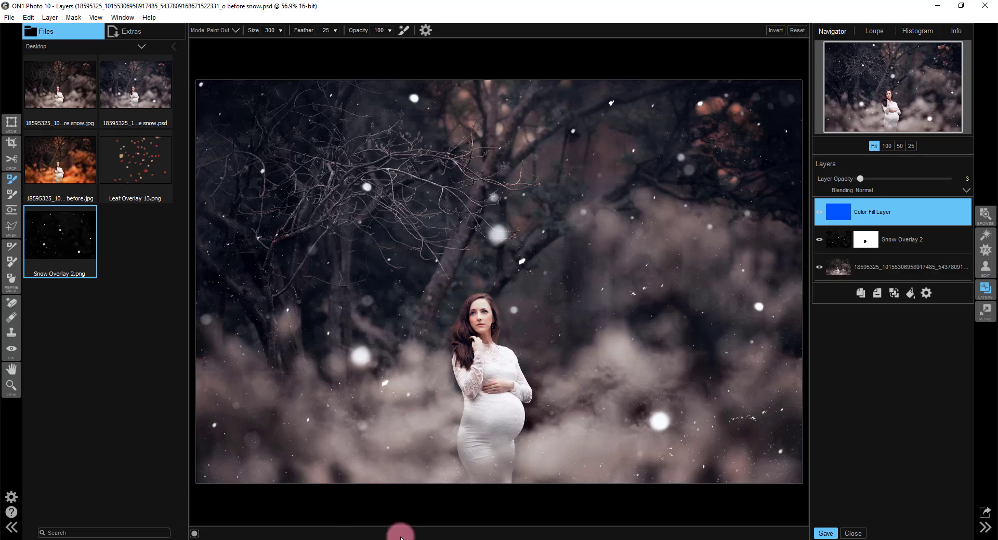
pyautogui.moveTo(420, 539)
# Look for the saved PSD on the desktop and in the Lightroom library, and return to ON1 Photo 10
pyautogui.click(937, 6)
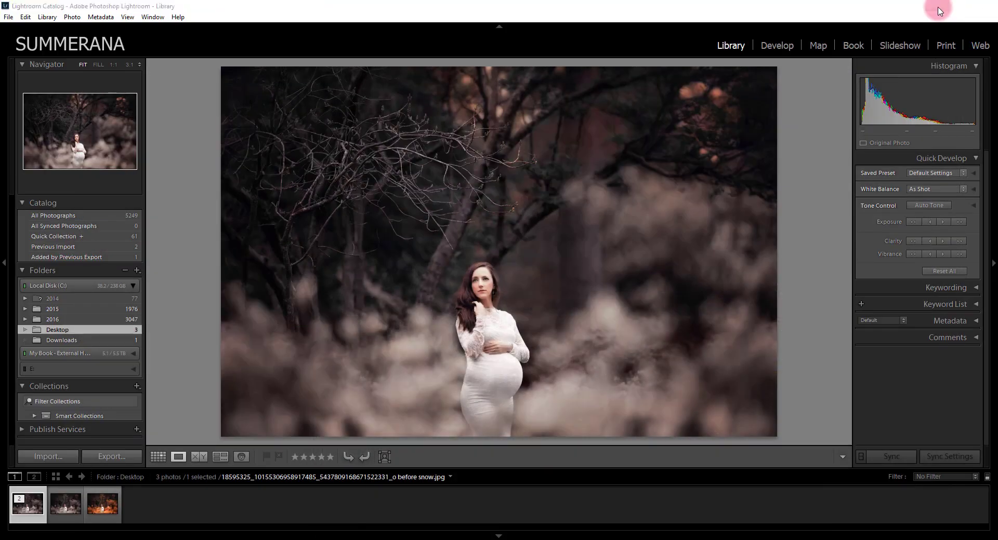
pyautogui.click(937, 11)
pyautogui.click(26, 21)
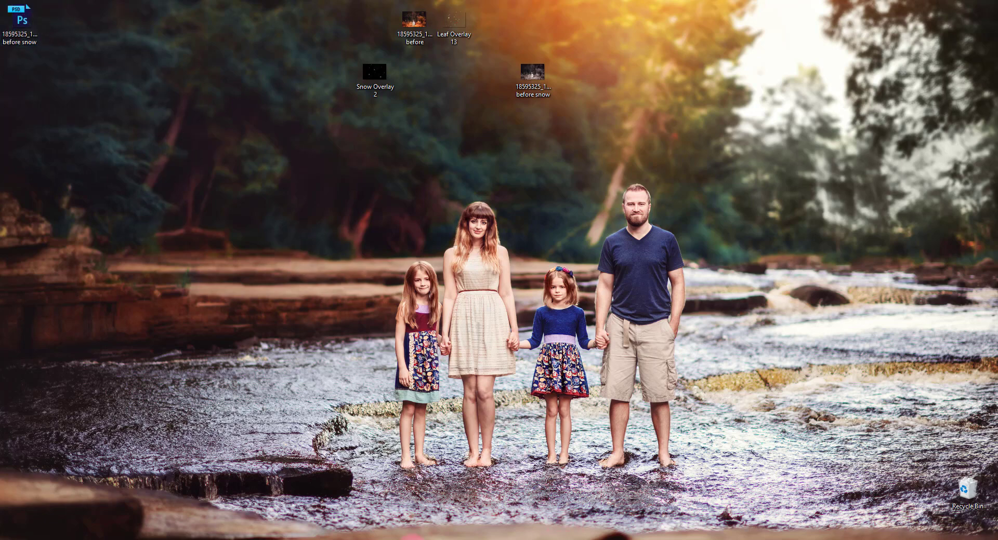
pyautogui.click(366, 504)
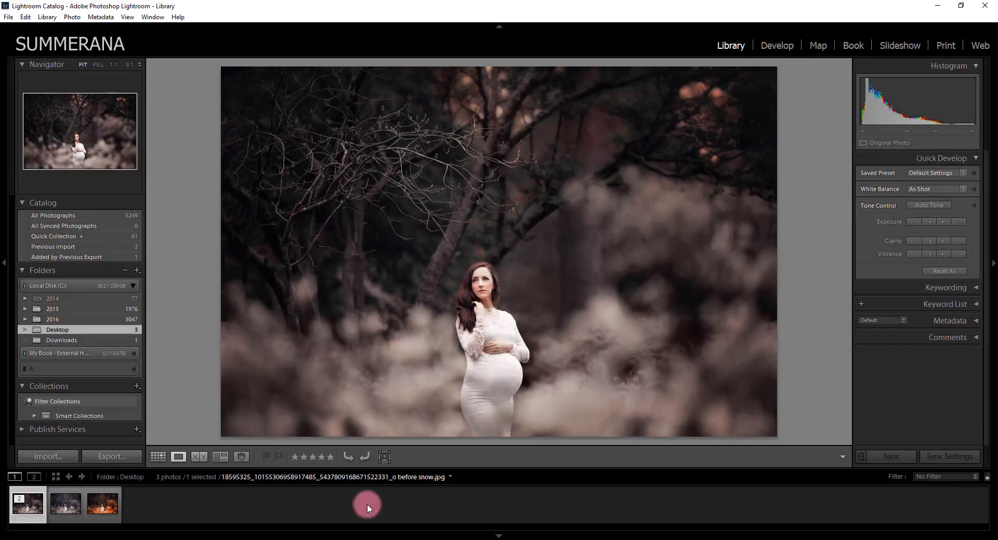
pyautogui.click(55, 503)
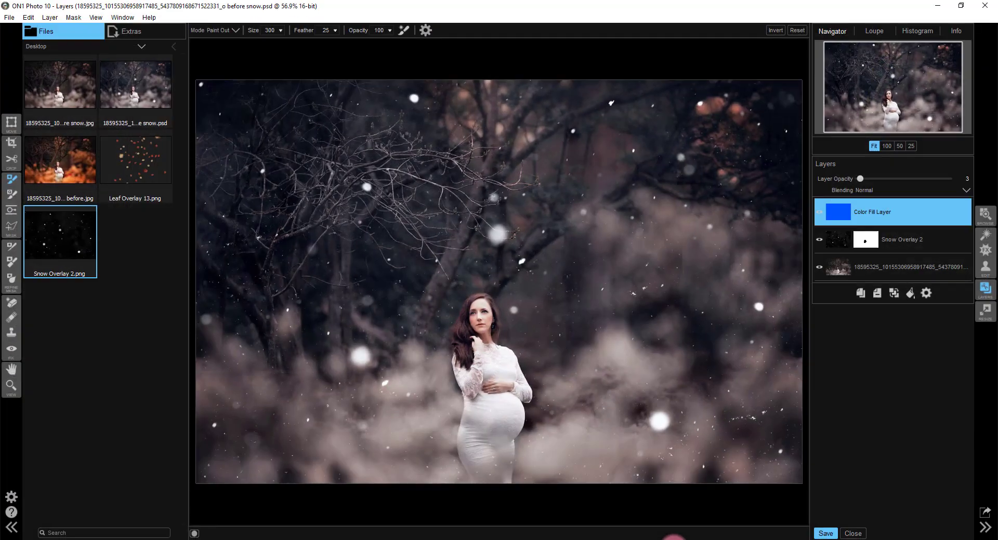
pyautogui.click(673, 535)
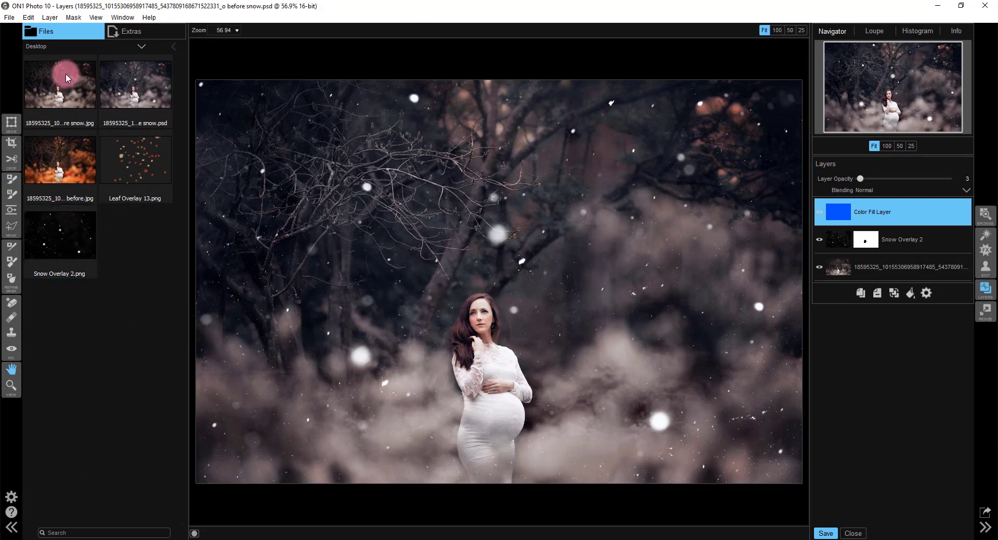
# Open the orange autumn maternity photo, the file ending in "before.jpg", as an editable copy in Photoshop format at 16-bit
pyautogui.click(9, 19)
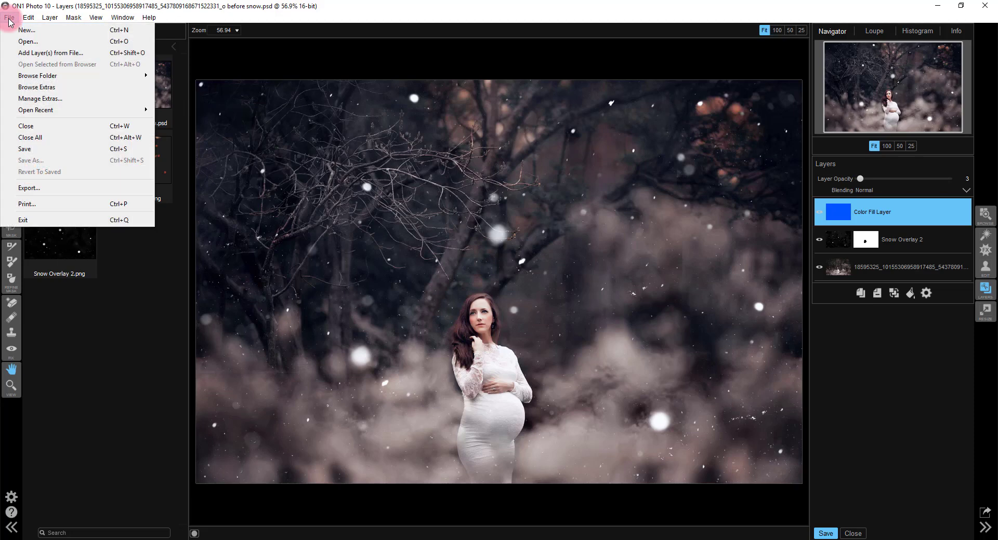
pyautogui.click(269, 46)
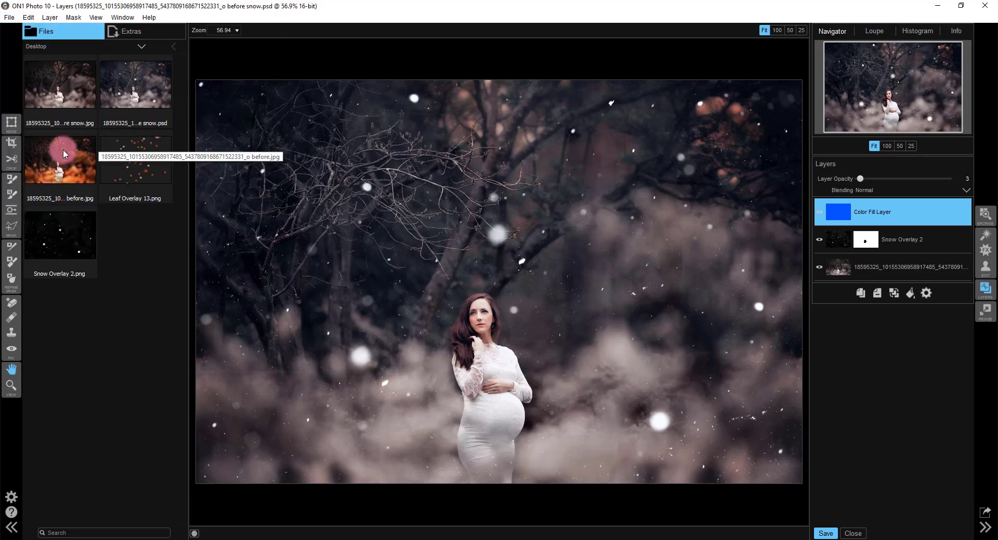
pyautogui.click(55, 165)
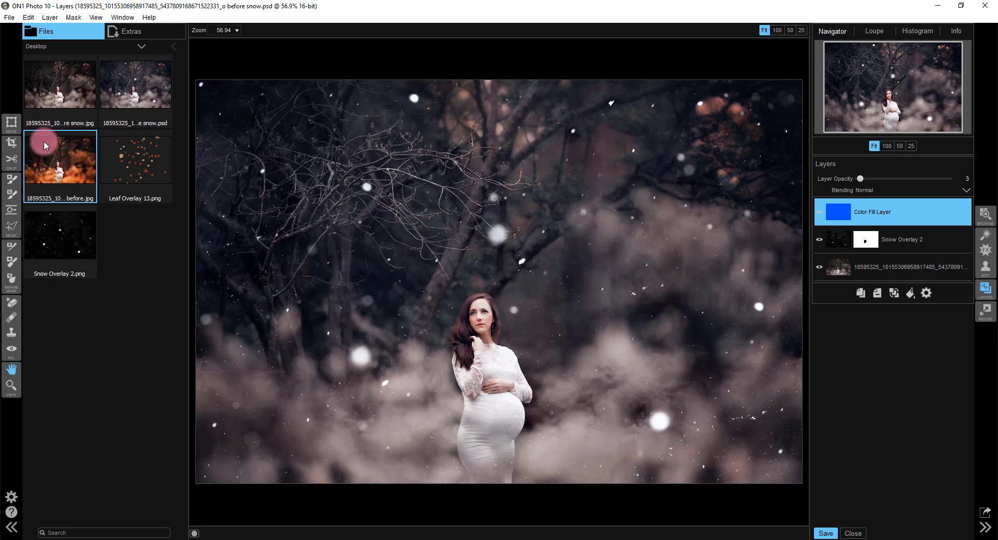
pyautogui.moveTo(54, 155); pyautogui.dragTo(314, 149)
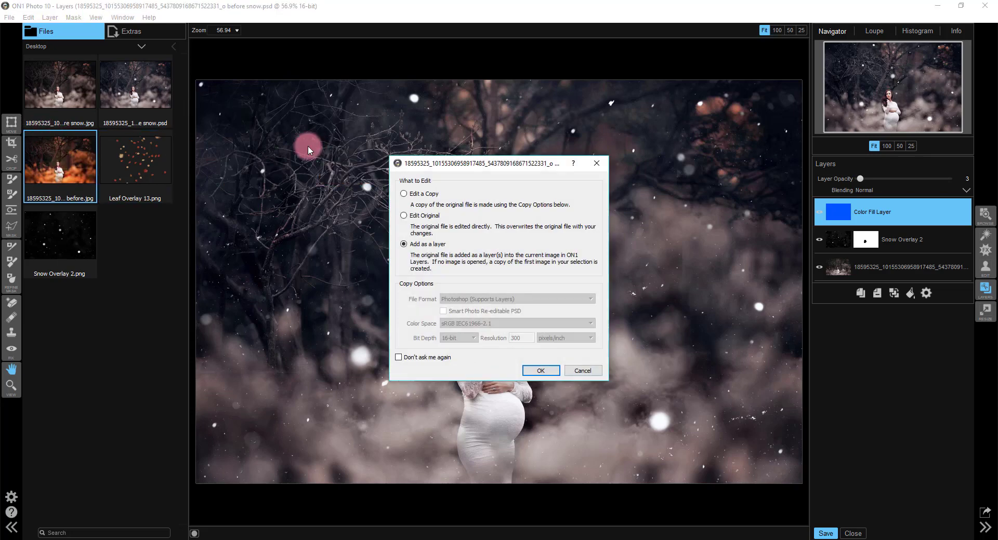
pyautogui.click(404, 194)
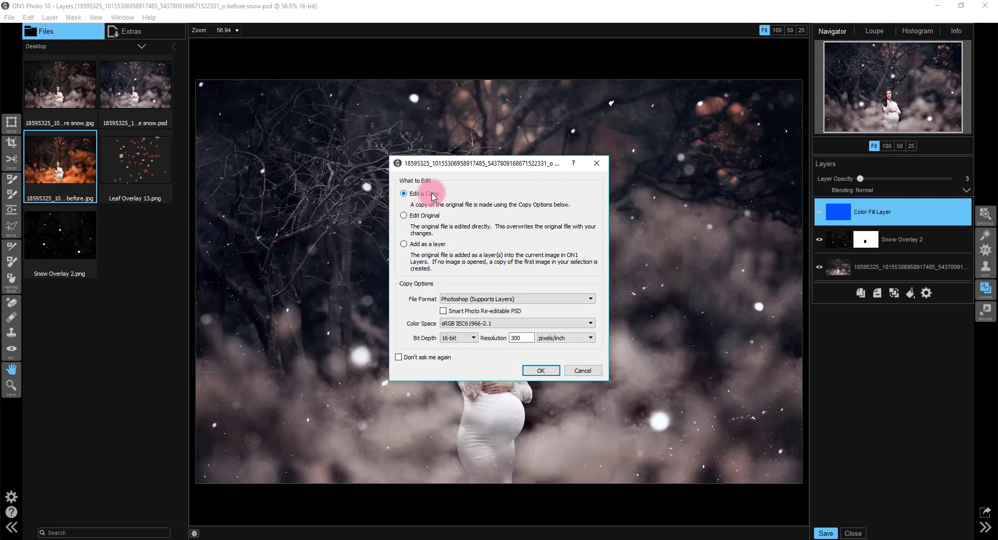
pyautogui.click(408, 221)
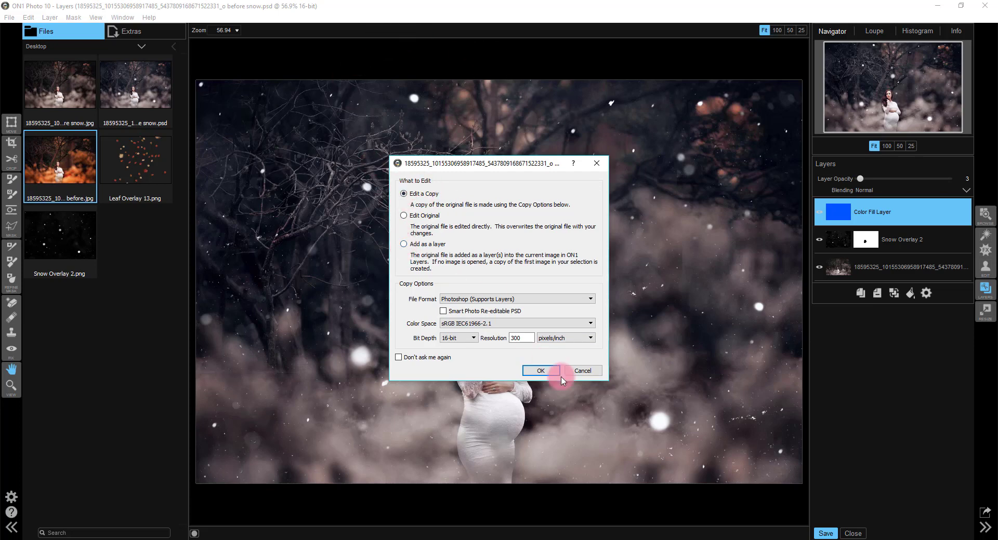
pyautogui.click(541, 370)
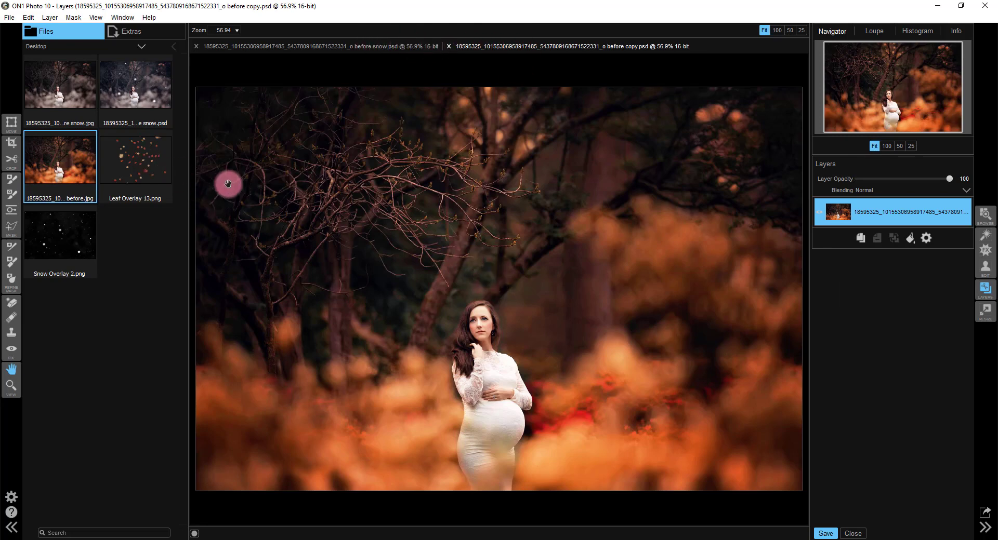
# Add Leaf Overlay 13.png as a layer above the autumn maternity photo
pyautogui.moveTo(129, 157); pyautogui.dragTo(407, 196)
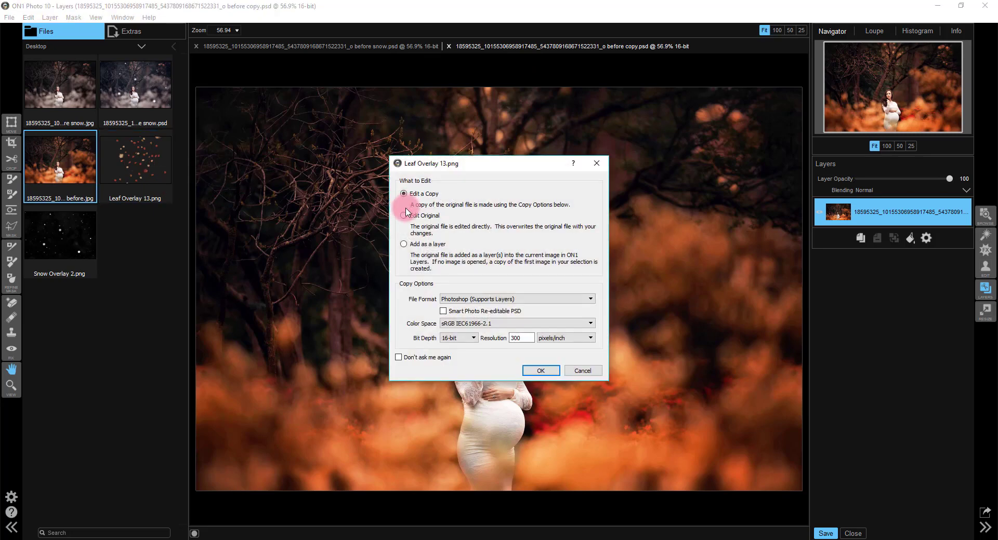
pyautogui.click(404, 245)
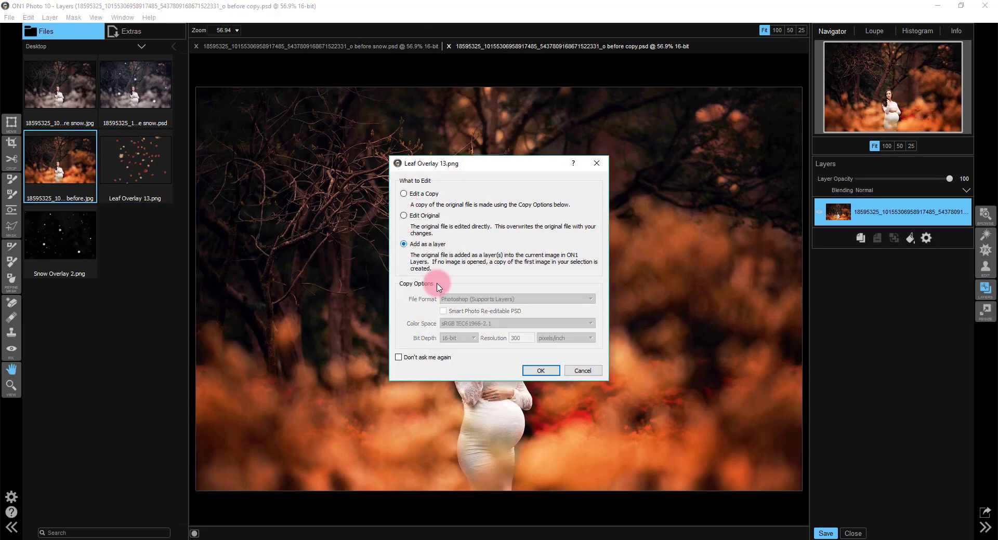
pyautogui.click(540, 371)
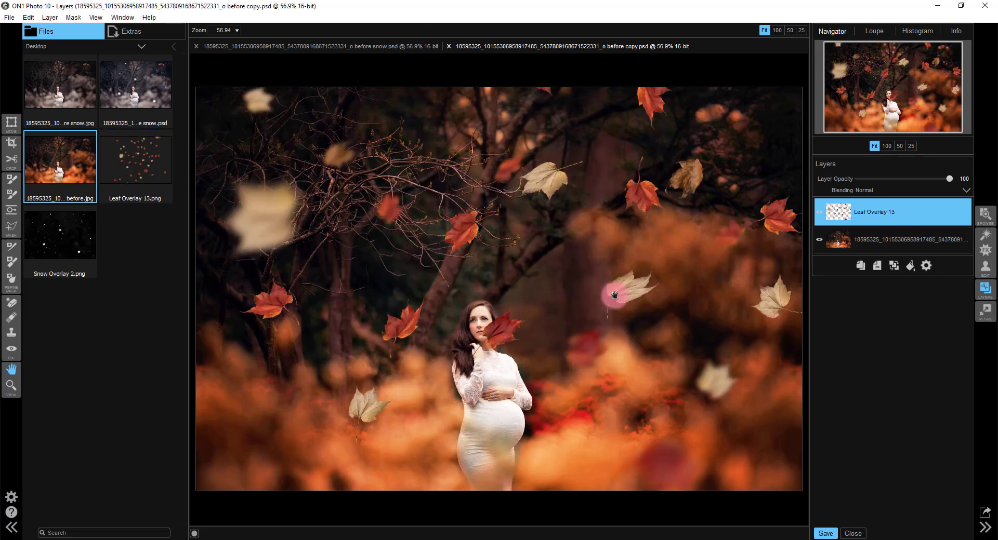
# Make the Leaf Overlay 13 layer fill the canvas and enlarge it slightly to about 2067 by 1370
pyautogui.click(10, 125)
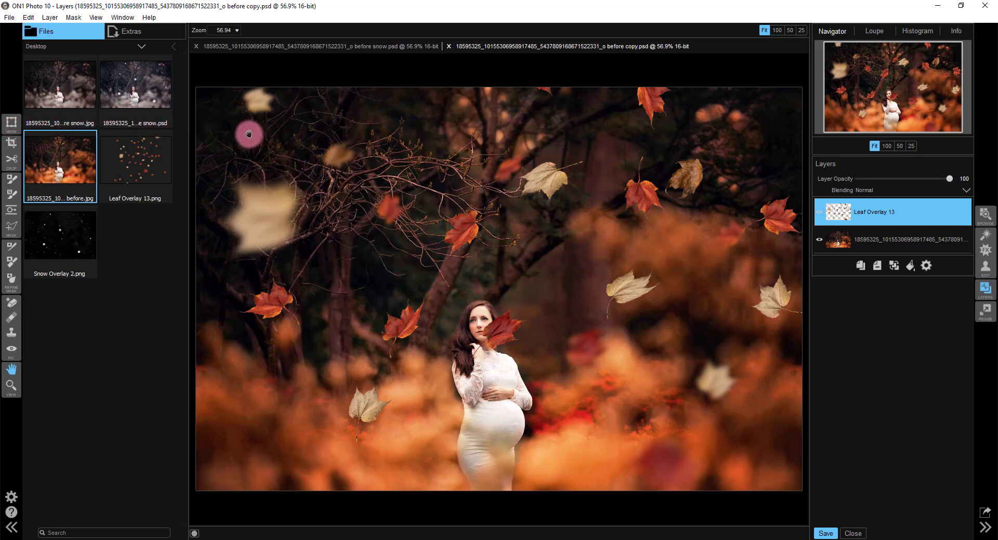
pyautogui.click(11, 124)
pyautogui.click(443, 31)
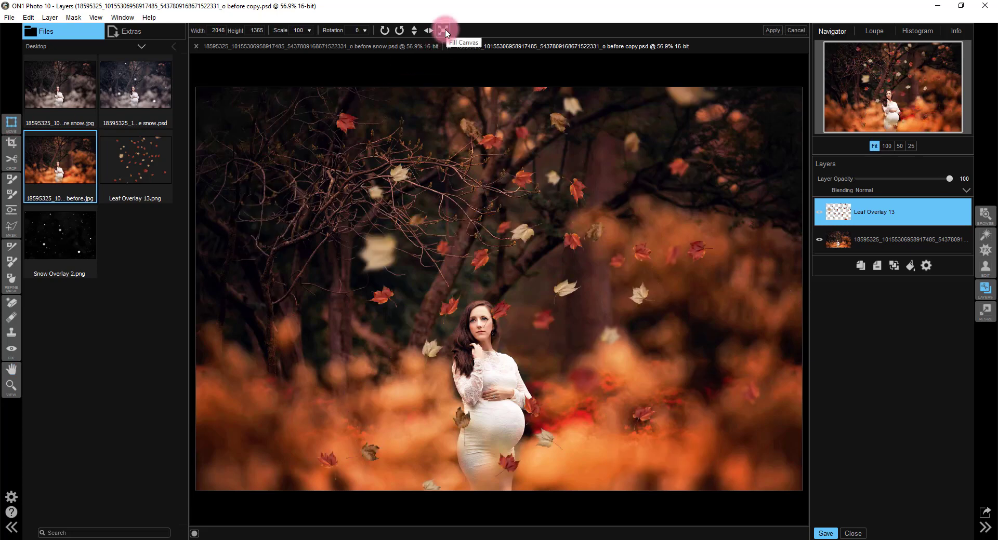
pyautogui.moveTo(200, 88)
pyautogui.mouseDown()
pyautogui.moveTo(216, 96)
pyautogui.moveTo(191, 85)
pyautogui.mouseUp()
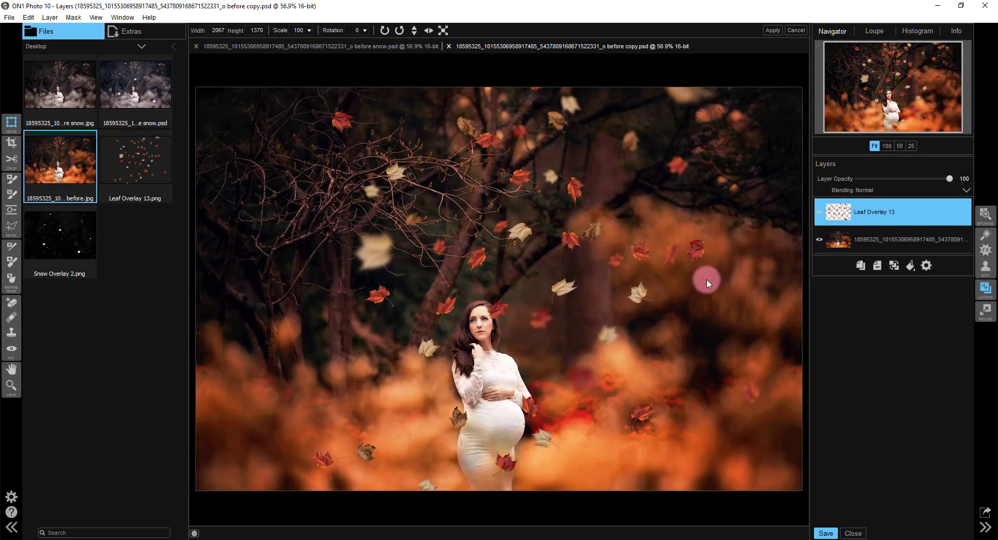
# Mask out the leaves covering the woman's face, dress and belly on the leaf overlay, using a Paint Out brush of size 80
pyautogui.click(12, 181)
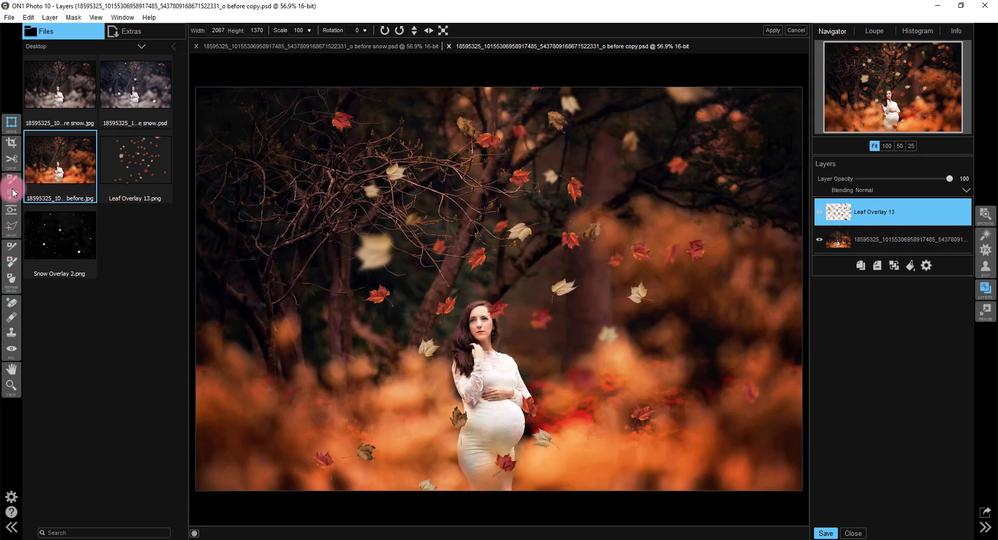
pyautogui.click(508, 313)
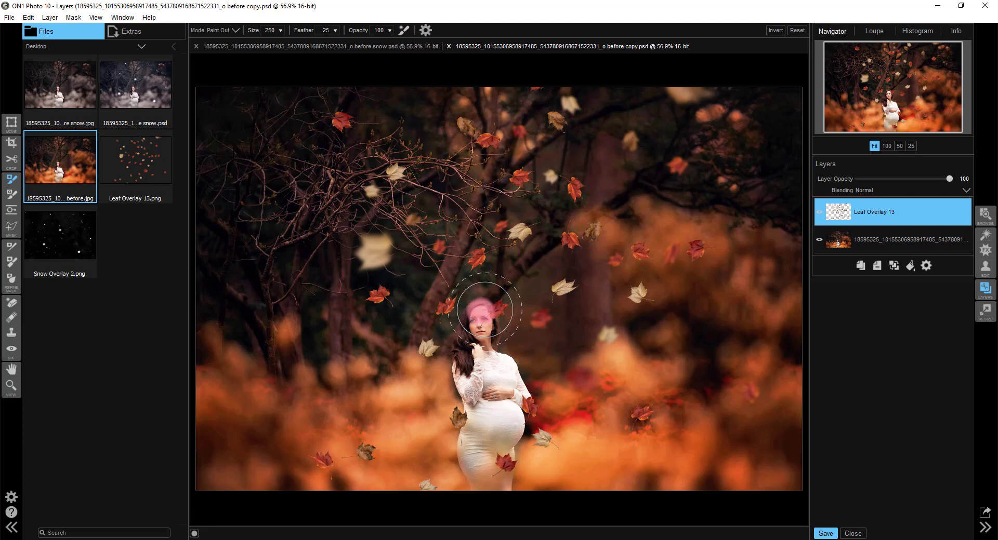
pyautogui.press('[')
pyautogui.press('[')
pyautogui.press('[')
pyautogui.press('[')
pyautogui.press('[')
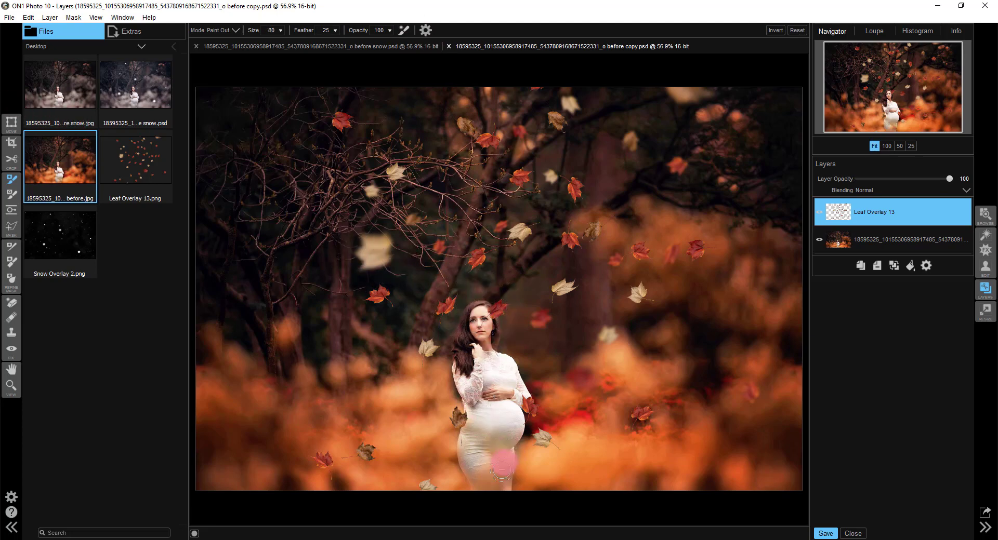
pyautogui.moveTo(501, 470)
pyautogui.mouseDown()
pyautogui.moveTo(511, 398)
pyautogui.moveTo(460, 401)
pyautogui.moveTo(469, 442)
pyautogui.moveTo(454, 430)
pyautogui.moveTo(508, 394)
pyautogui.moveTo(540, 405)
pyautogui.moveTo(524, 422)
pyautogui.moveTo(513, 403)
pyautogui.mouseUp()
pyautogui.moveTo(511, 322)
pyautogui.mouseDown()
pyautogui.moveTo(506, 298)
pyautogui.moveTo(484, 328)
pyautogui.moveTo(512, 318)
pyautogui.moveTo(516, 391)
pyautogui.moveTo(542, 395)
pyautogui.mouseUp()
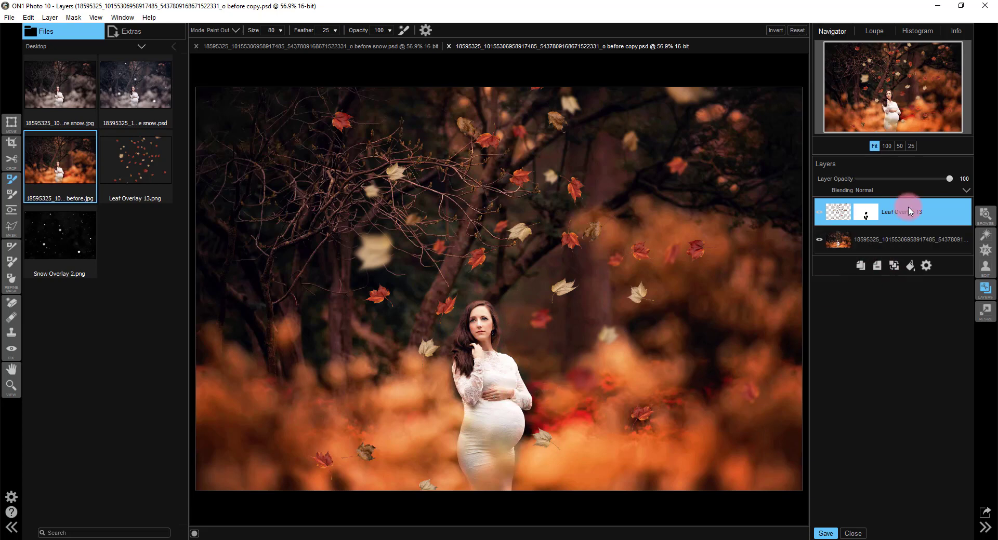
# Save the layered autumn photo and merge the Leaf Overlay 13 layer with the photo beneath it
pyautogui.click(983, 514)
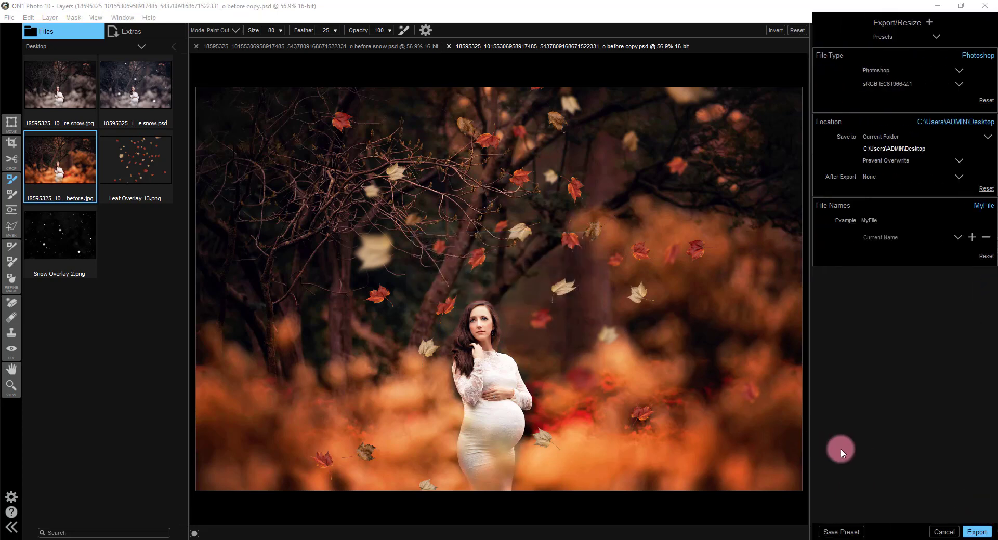
pyautogui.click(943, 532)
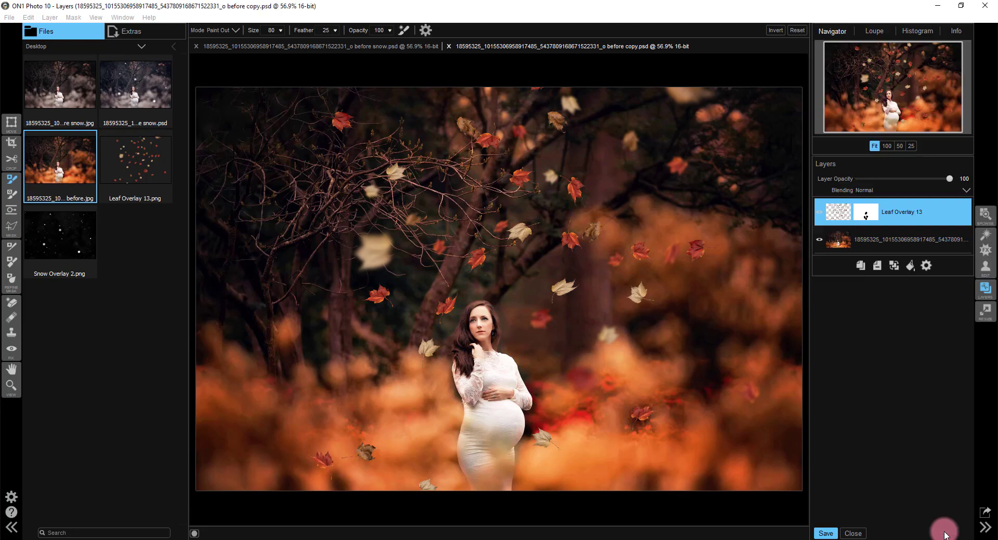
pyautogui.click(825, 534)
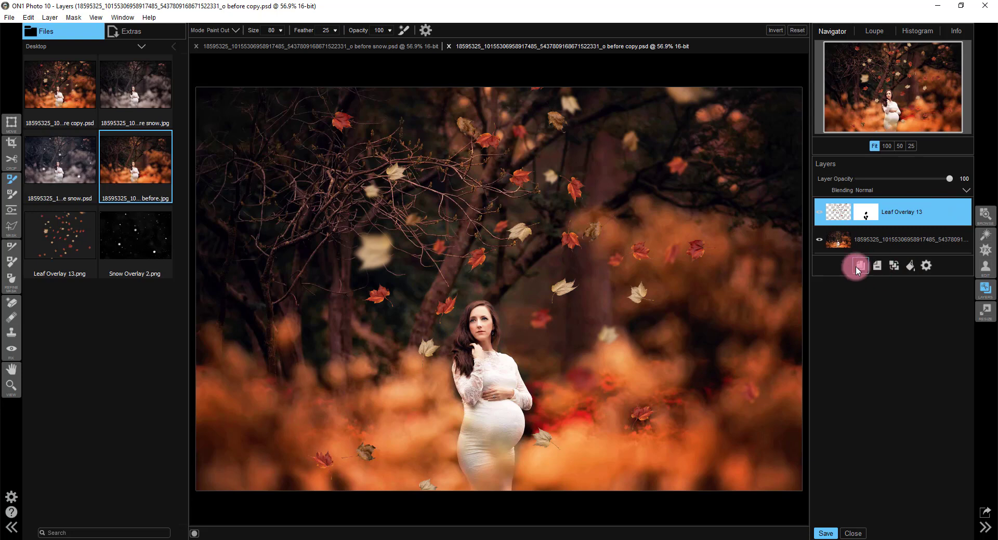
pyautogui.click(893, 266)
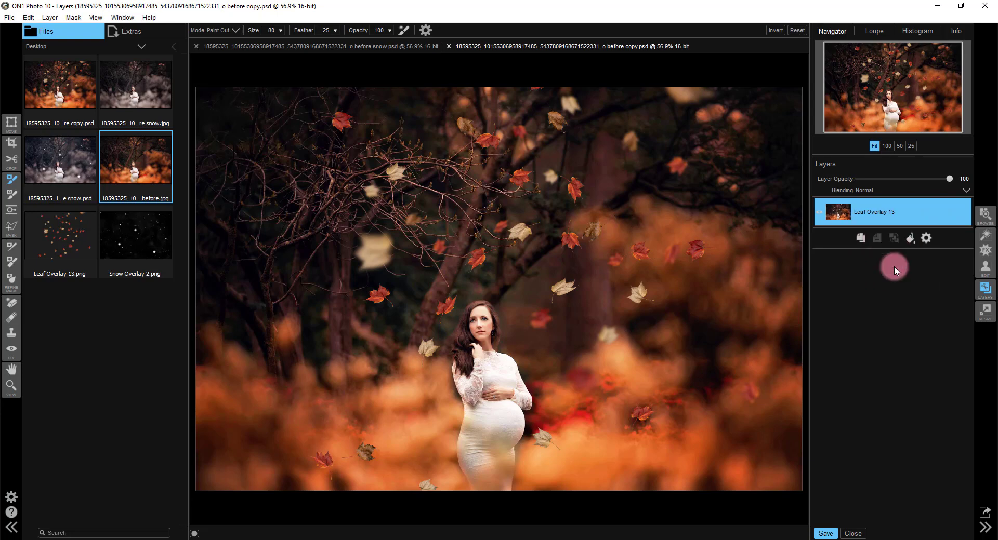
# Save a flattened copy of the leaf photo to the desktop in PNG format, named PNG
pyautogui.click(9, 17)
pyautogui.click(31, 159)
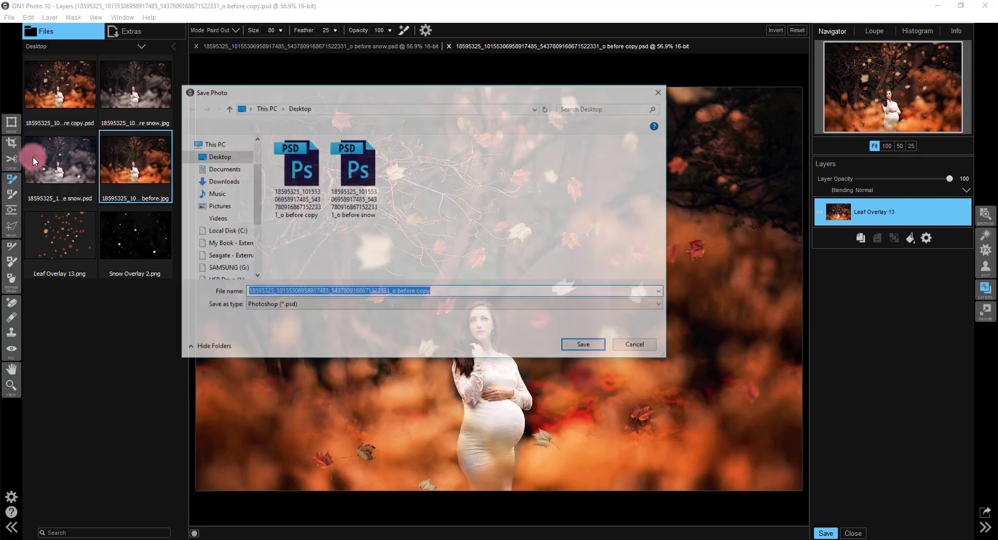
pyautogui.click(379, 304)
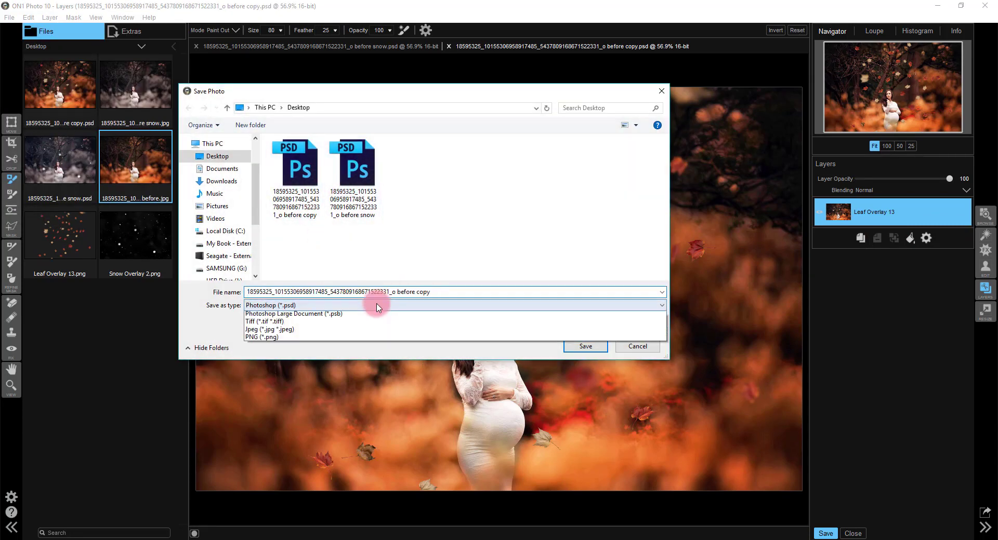
pyautogui.click(268, 340)
pyautogui.click(294, 308)
pyautogui.click(289, 341)
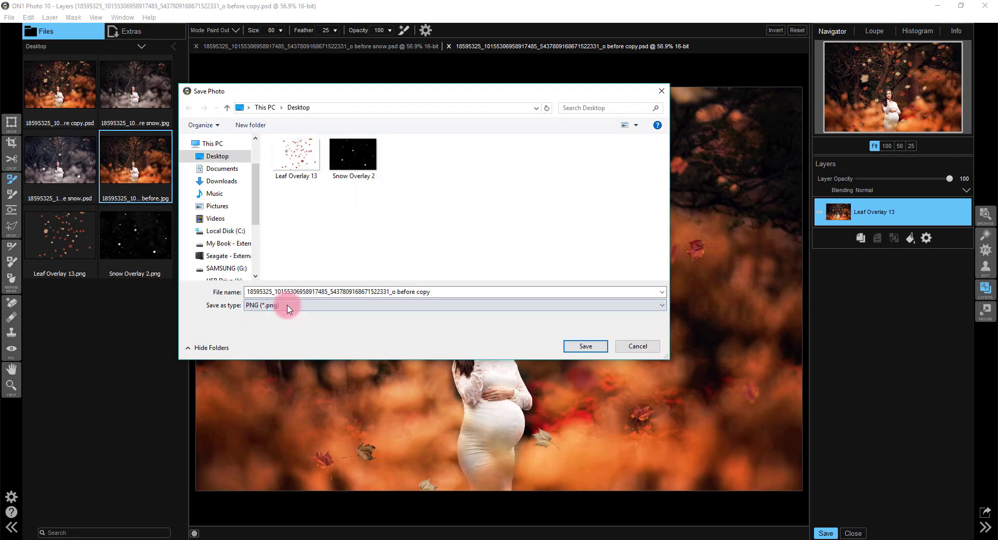
pyautogui.click(419, 292)
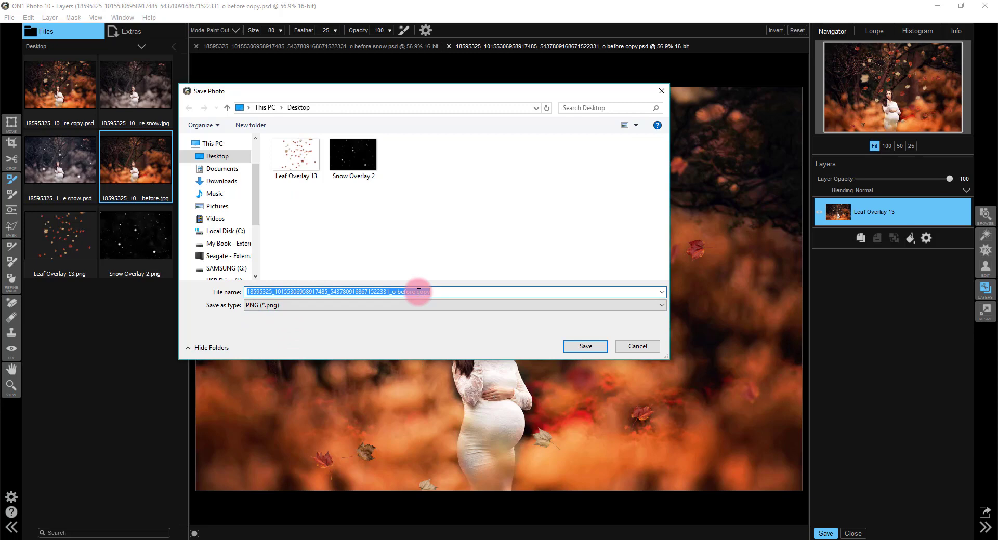
pyautogui.write('PNG')
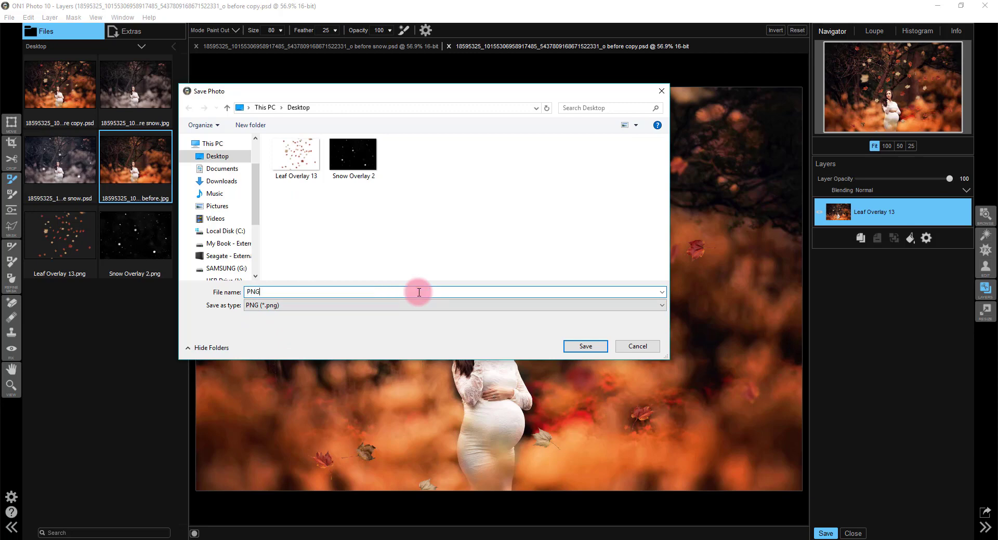
pyautogui.press('Return')
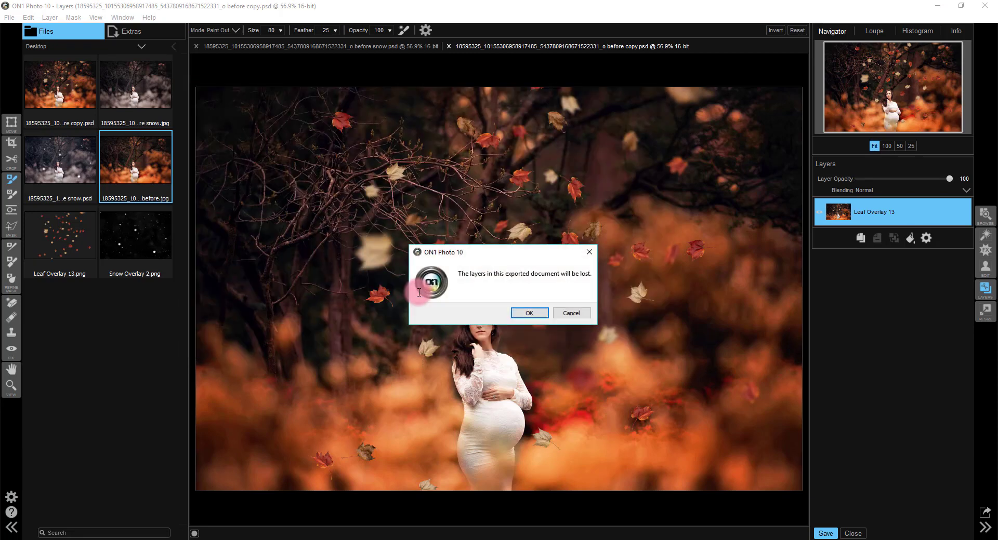
pyautogui.click(526, 313)
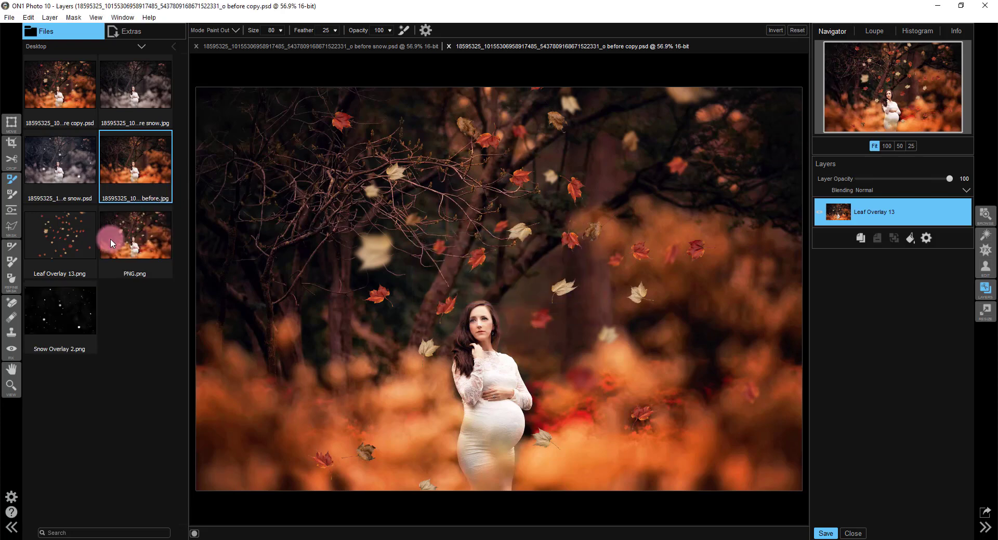
# Save the merged autumn leaf photo and switch to the Lightroom library
pyautogui.click(137, 233)
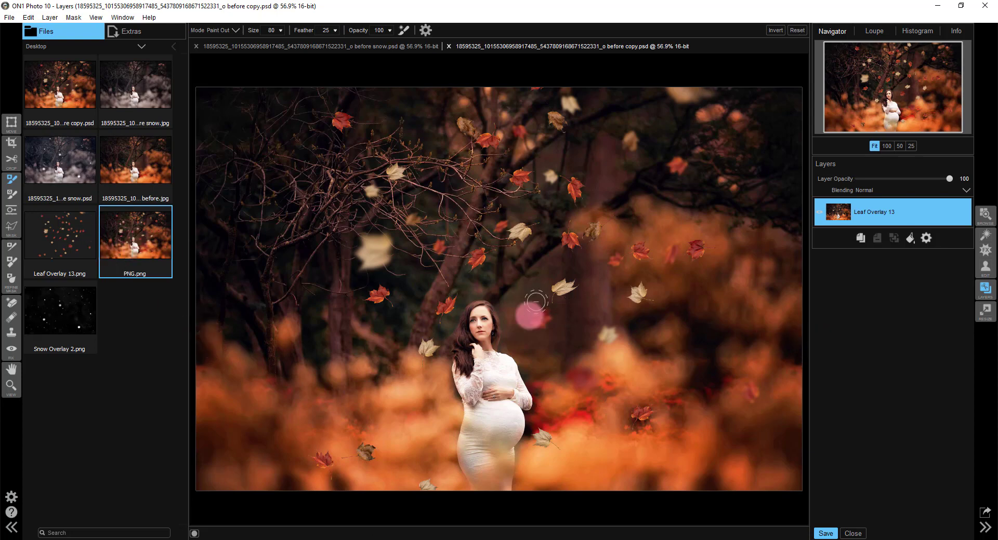
pyautogui.click(826, 533)
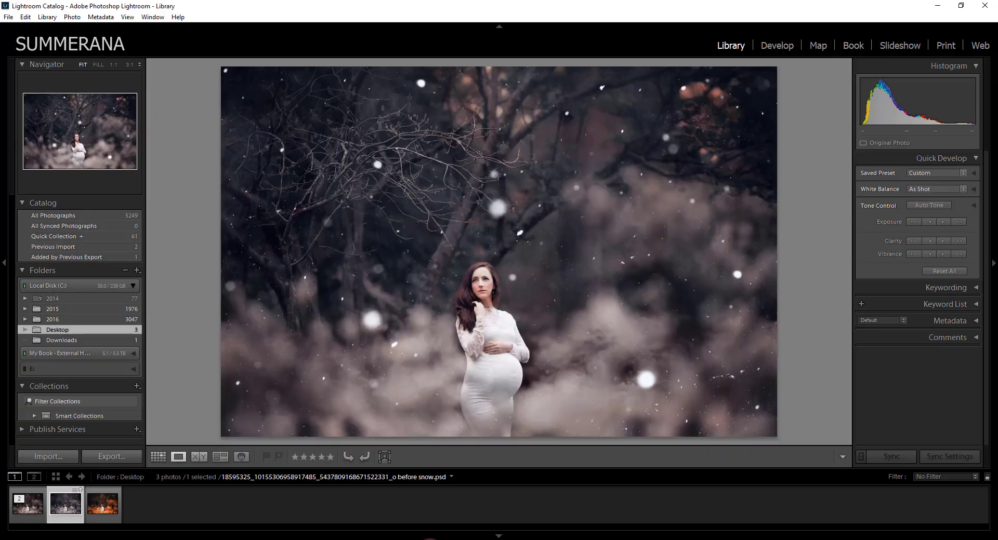